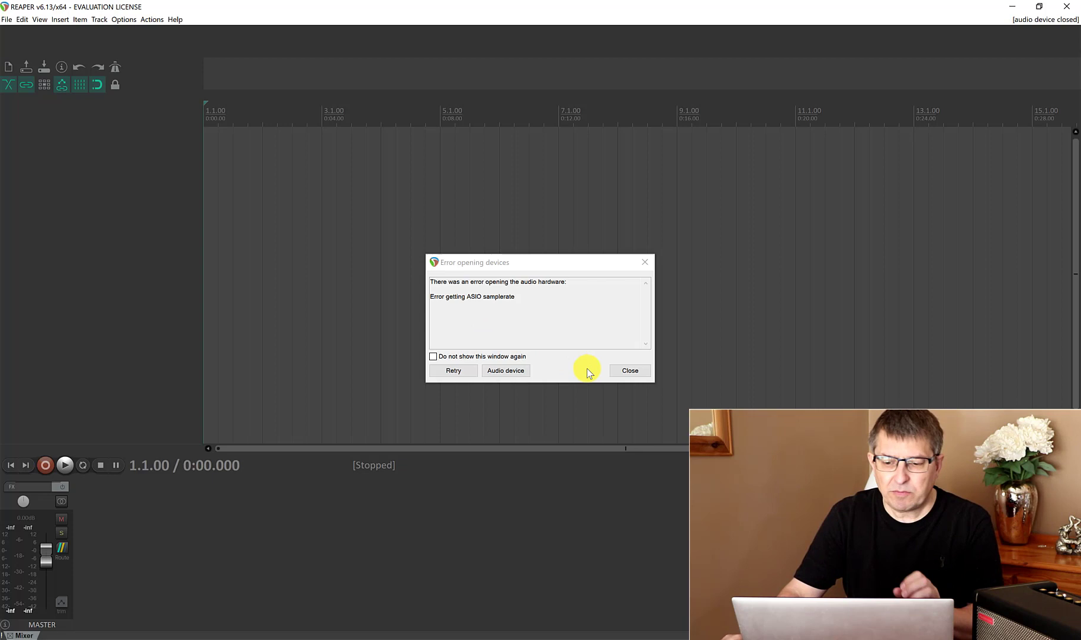
Close the 'Error opening devices' audio hardware message
{"action": "left_click", "coordinate": [631, 370]}
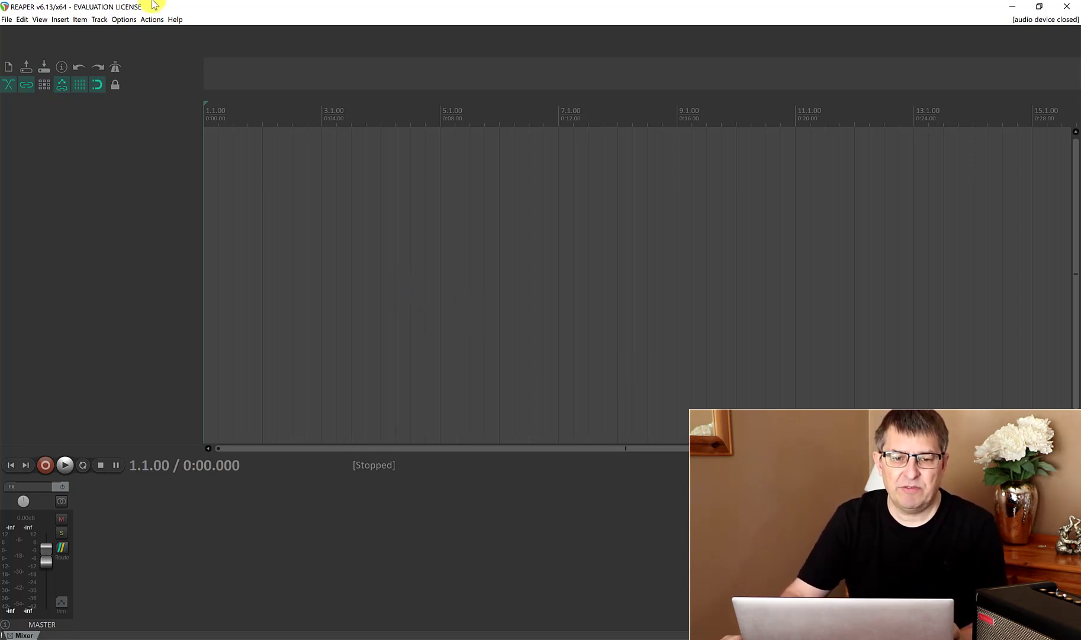
In Preferences > Appearance > Media, set Item volume control to 'Handle: +0dB is center of item'
{"action": "left_click", "coordinate": [125, 20]}
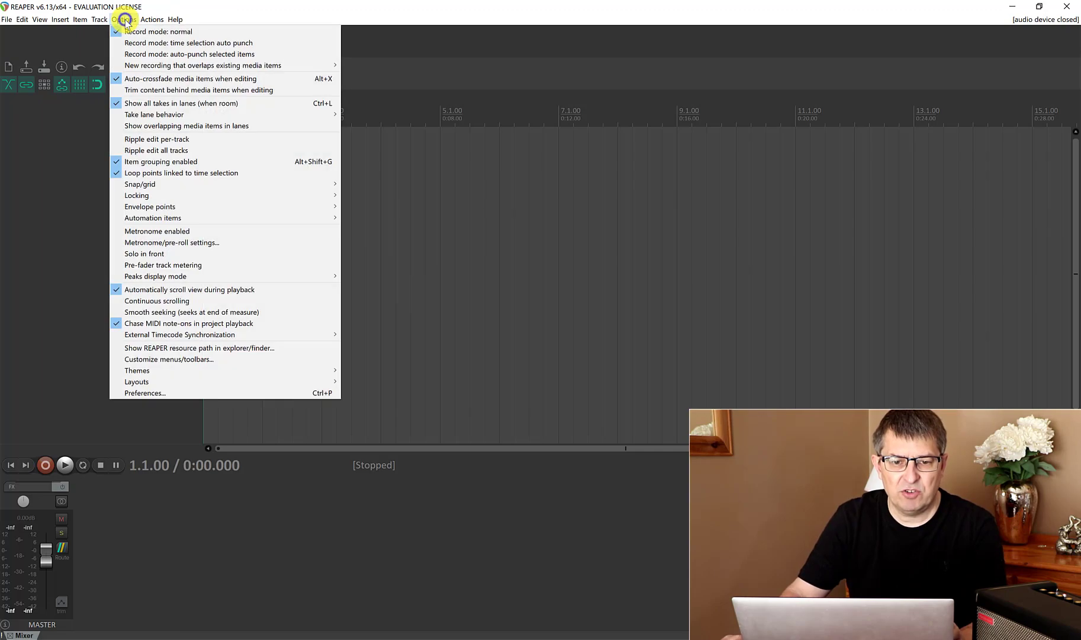
{"action": "left_click", "coordinate": [150, 393]}
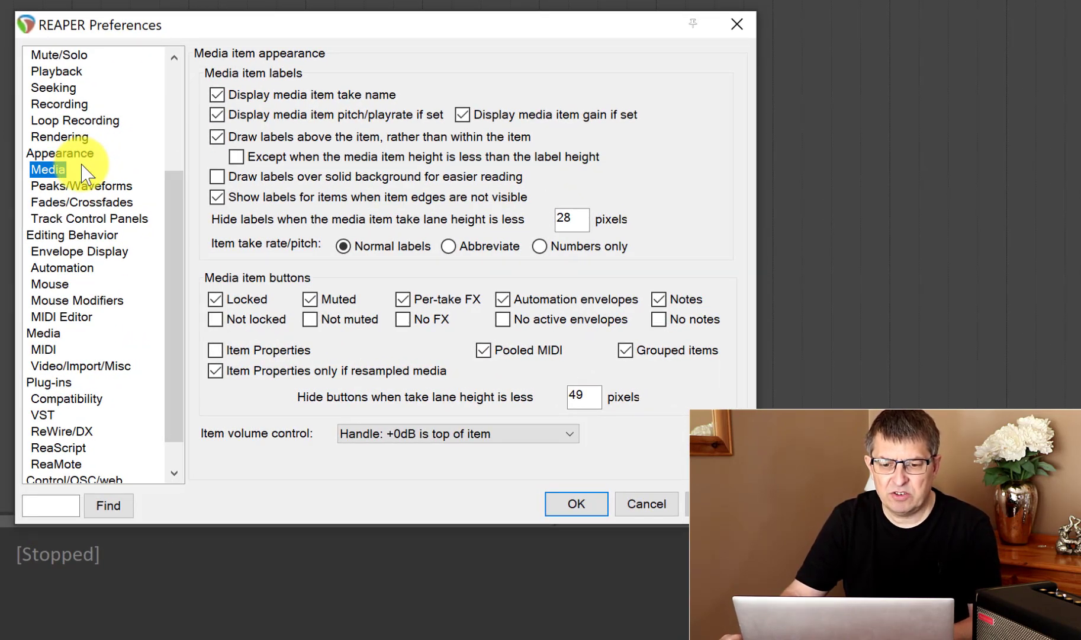
{"action": "scroll", "coordinate": [86, 175], "scroll_direction": "up", "scroll_amount": 4}
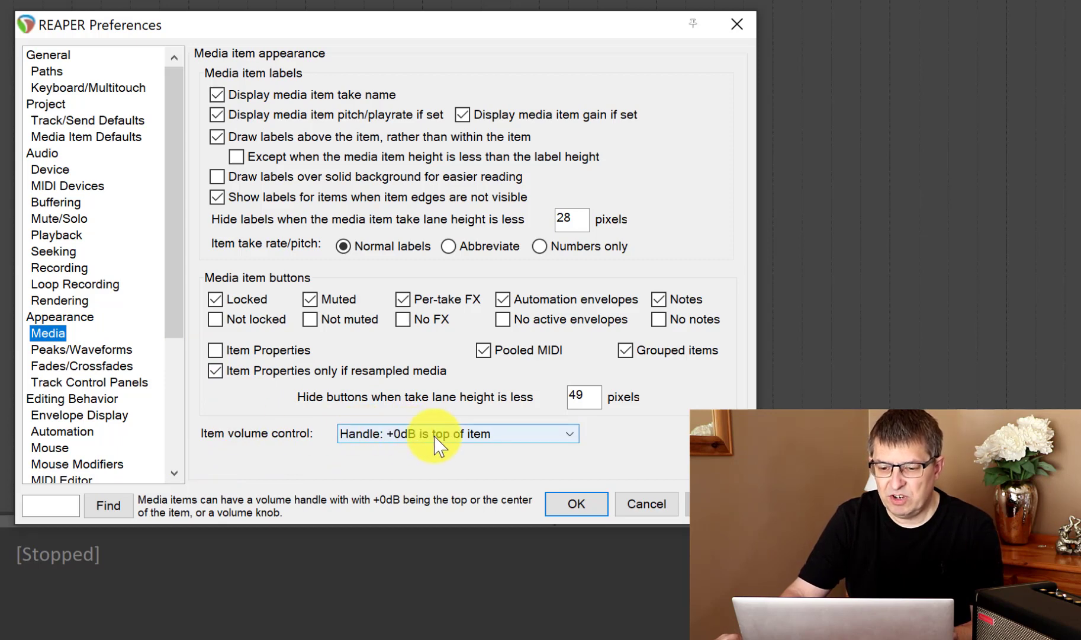
{"action": "left_click", "coordinate": [515, 443]}
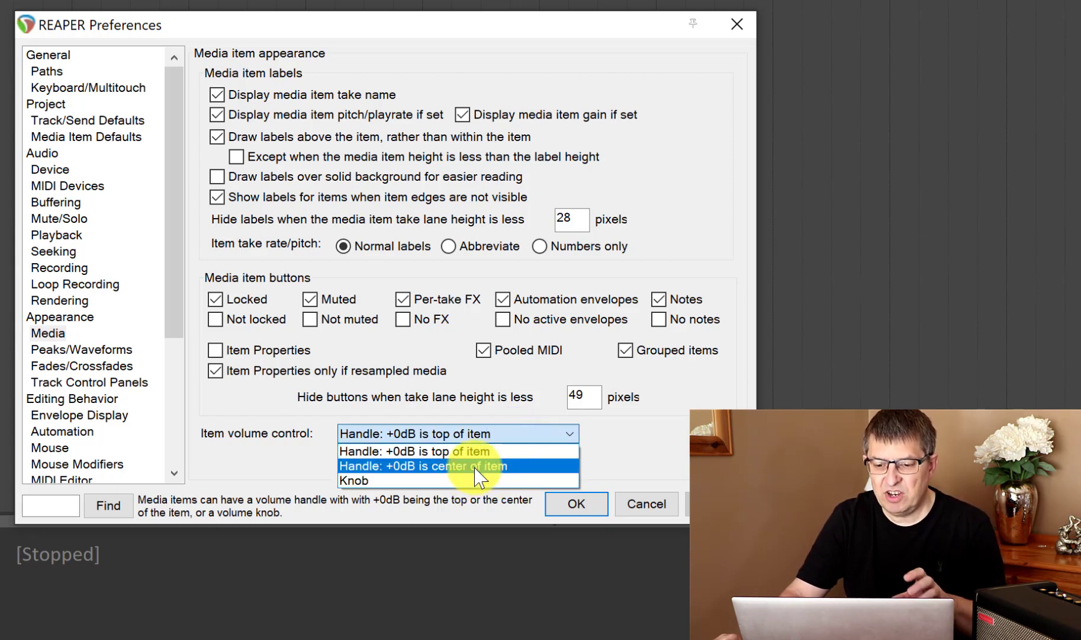
{"action": "left_click", "coordinate": [477, 467]}
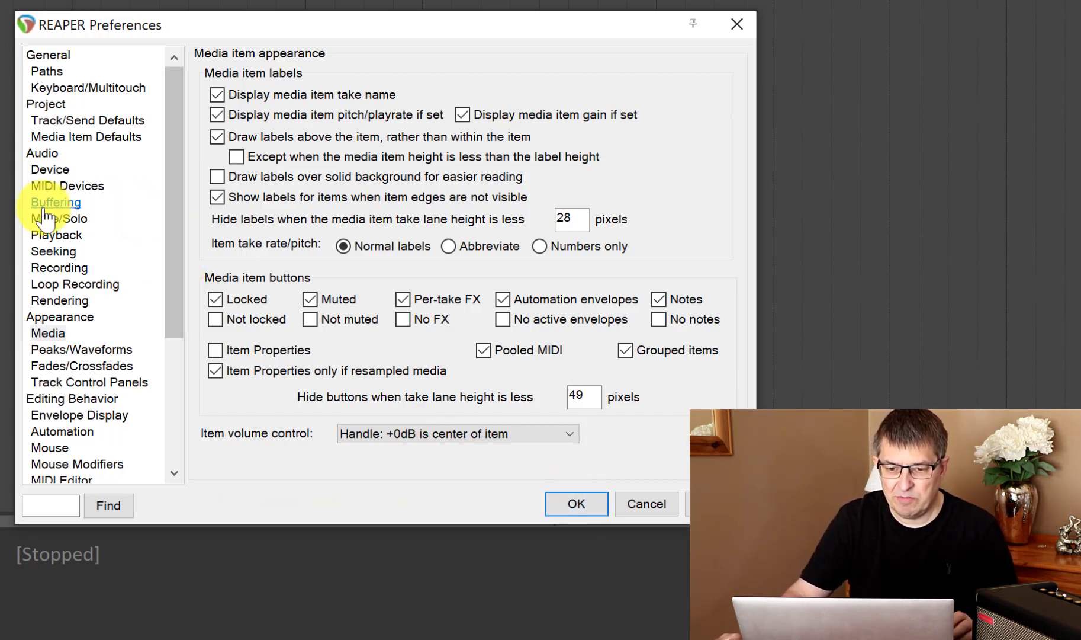
Check the ASIO audio system and its driver list on the Device page, then cancel Preferences
{"action": "left_click", "coordinate": [51, 170]}
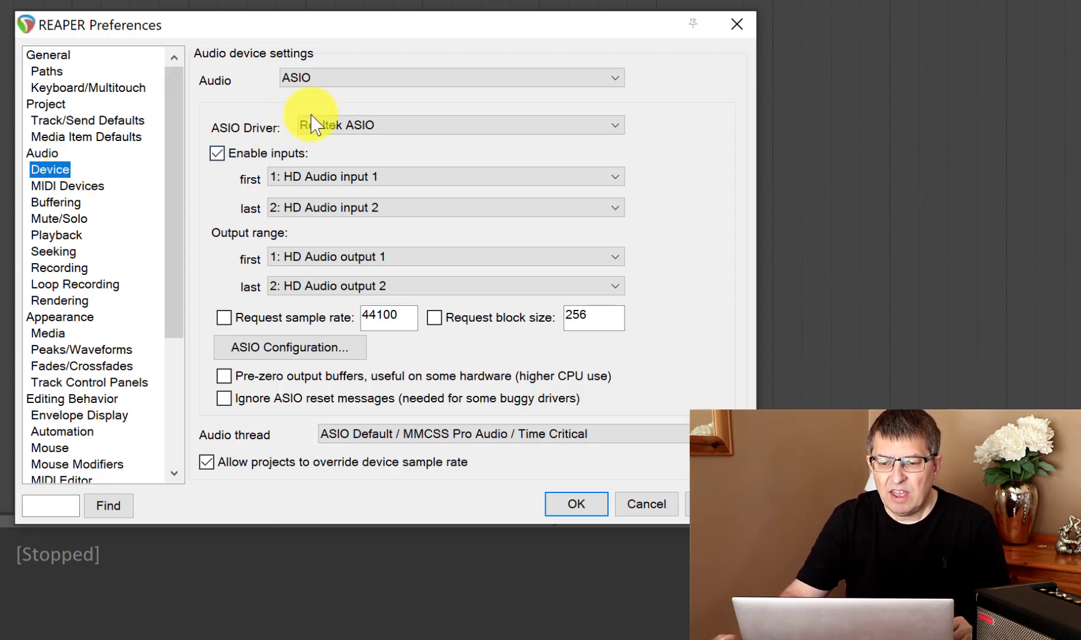
{"action": "left_click", "coordinate": [352, 77]}
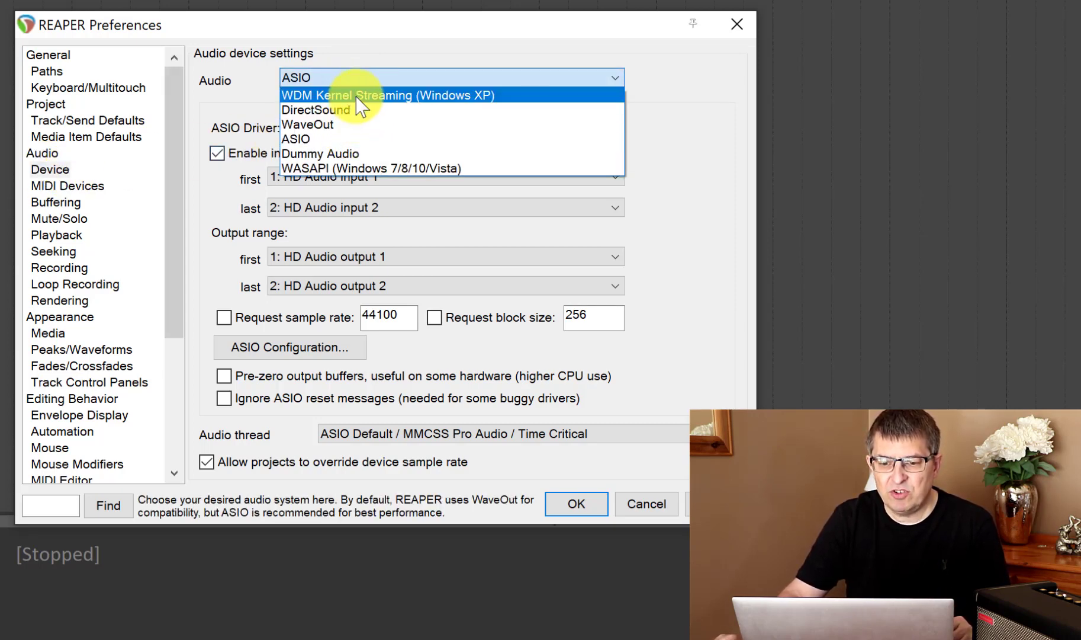
{"action": "left_click", "coordinate": [308, 139]}
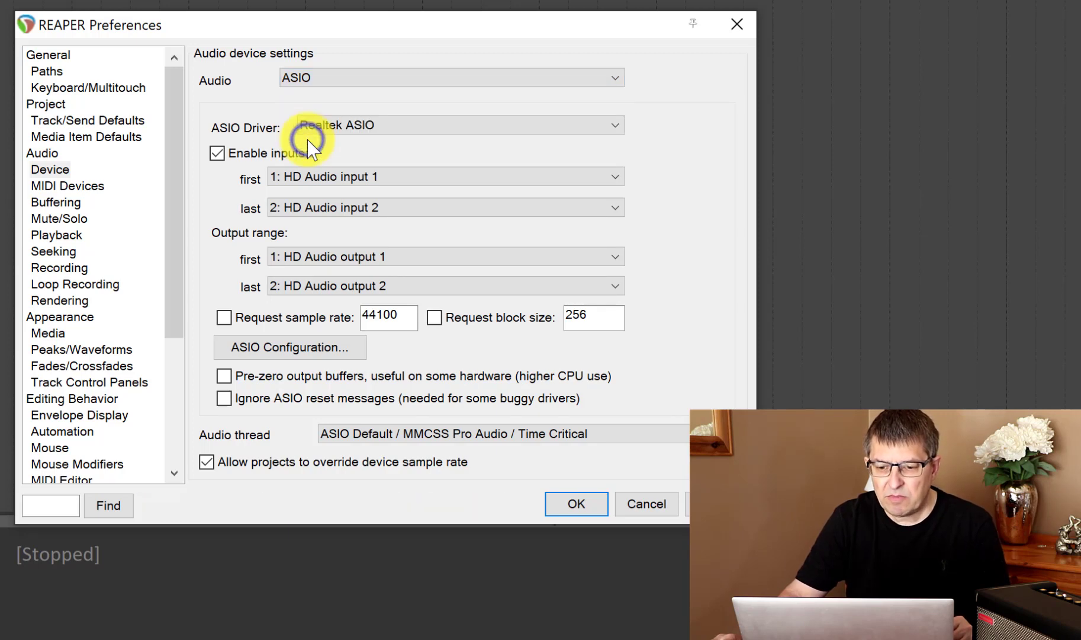
{"action": "left_click", "coordinate": [414, 129]}
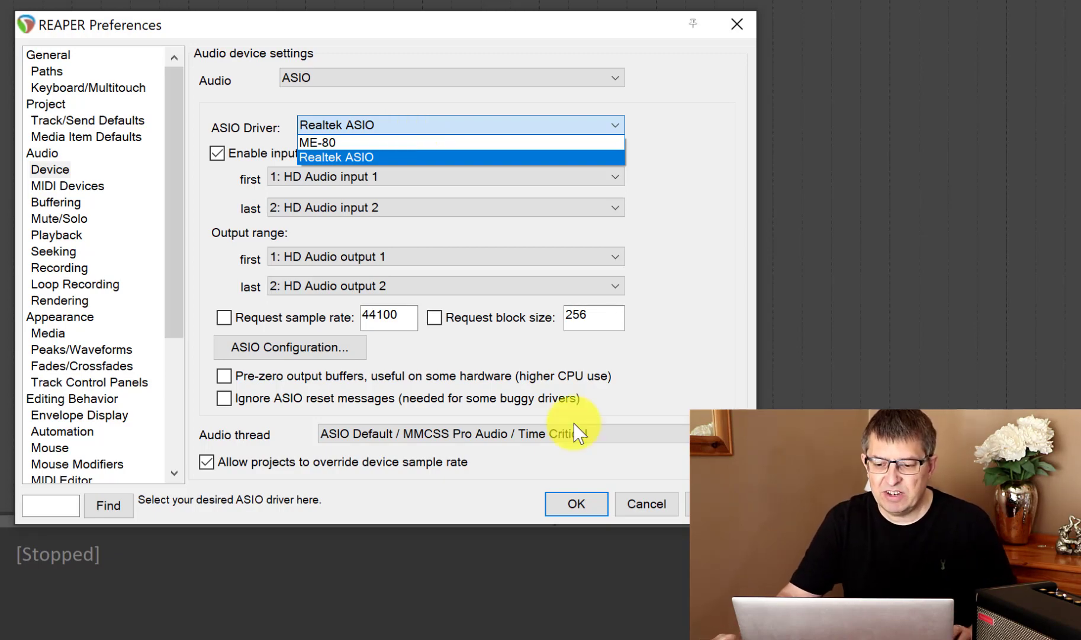
{"action": "left_click", "coordinate": [647, 503]}
{"action": "left_click", "coordinate": [647, 504]}
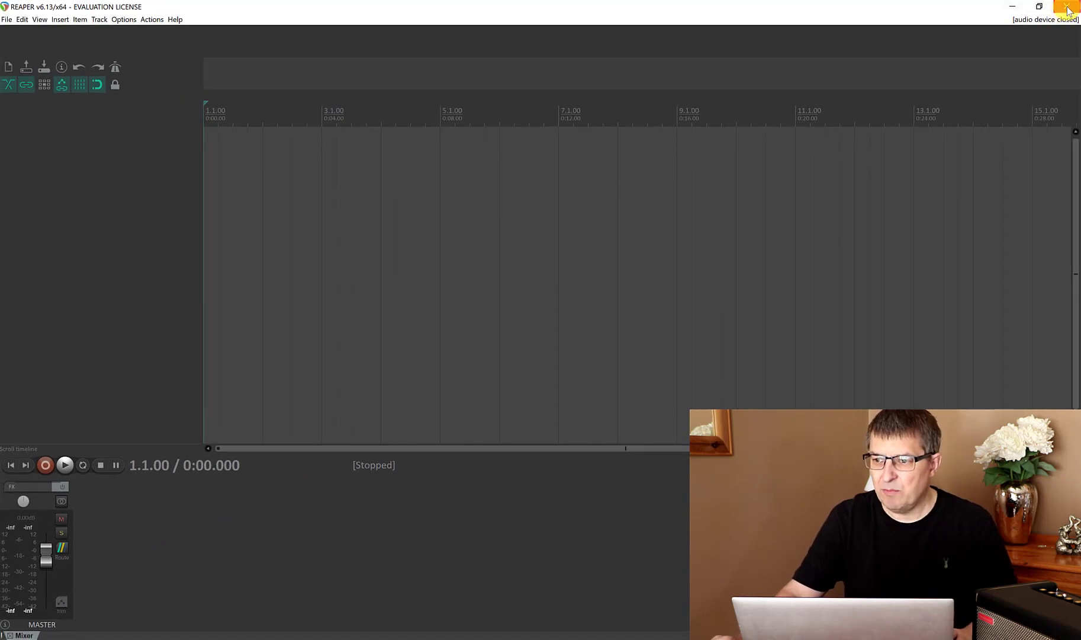
Quit REAPER and open the Spark support page, scrolled down to its Usage articles
{"action": "left_click", "coordinate": [1067, 9]}
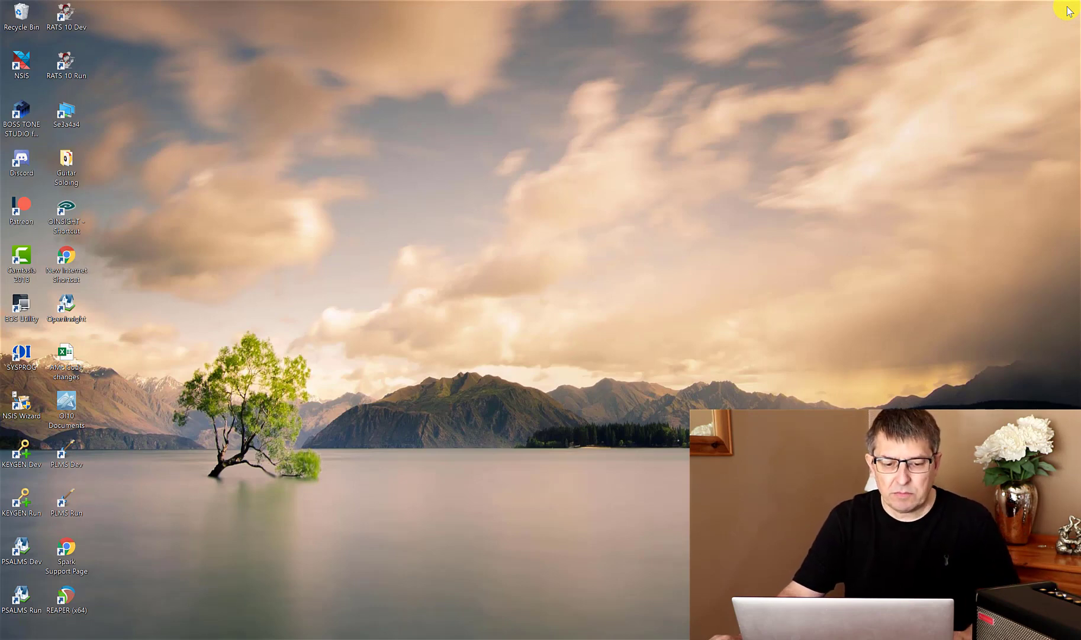
{"action": "double_click", "coordinate": [68, 553]}
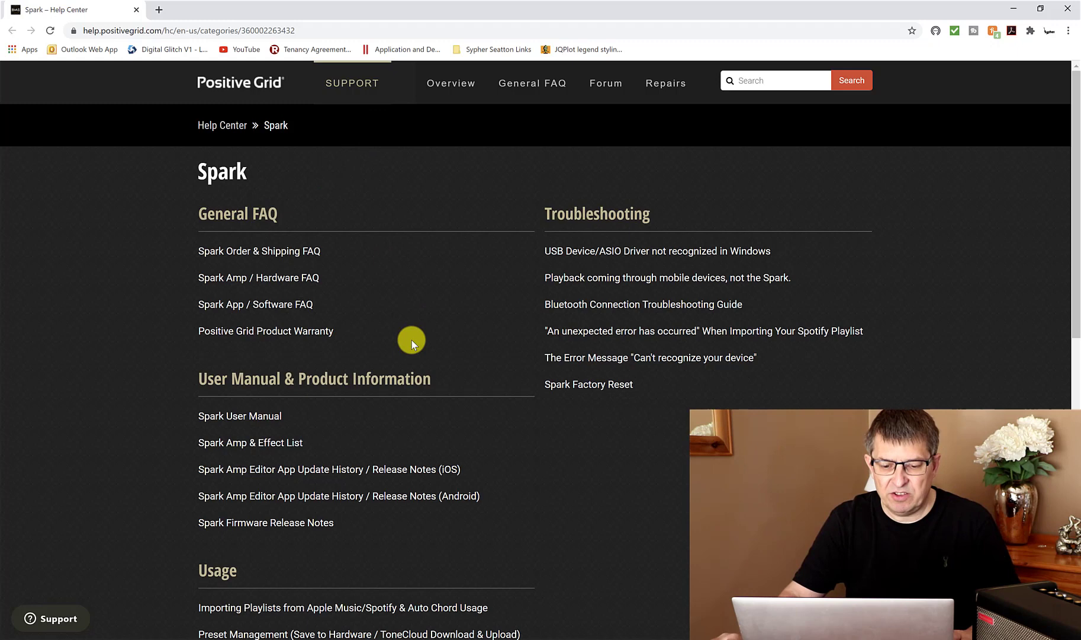
{"action": "scroll", "coordinate": [411, 340], "scroll_direction": "down", "scroll_amount": 3}
{"action": "scroll", "coordinate": [412, 339], "scroll_direction": "down", "scroll_amount": 4}
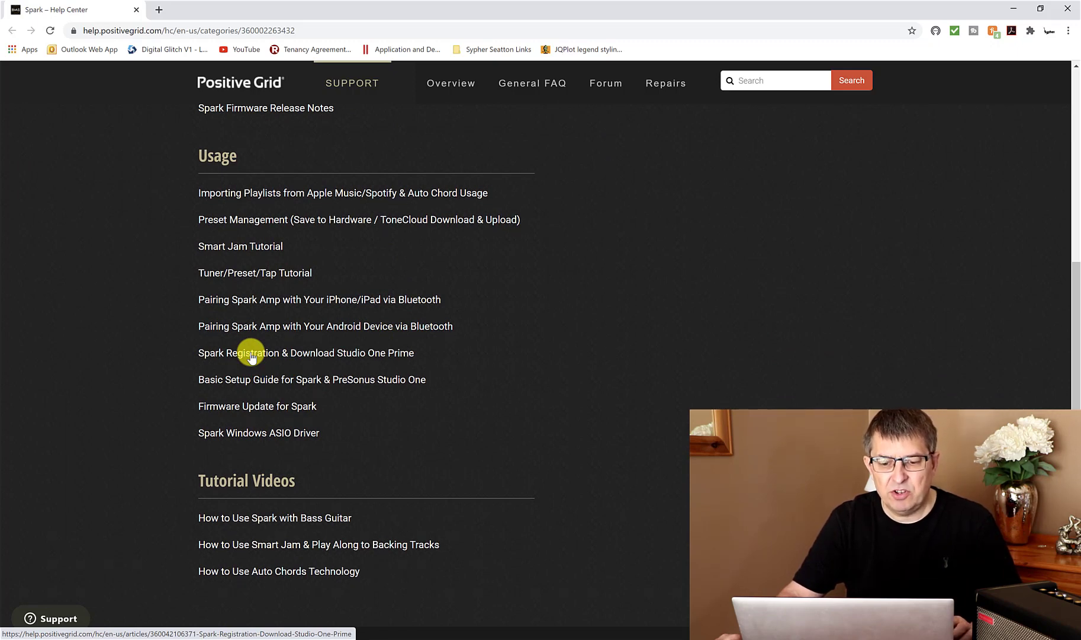
Visit the product registration page from the 'Spark Registration & Download Studio One Prime' article, then go back
{"action": "left_click", "coordinate": [251, 353]}
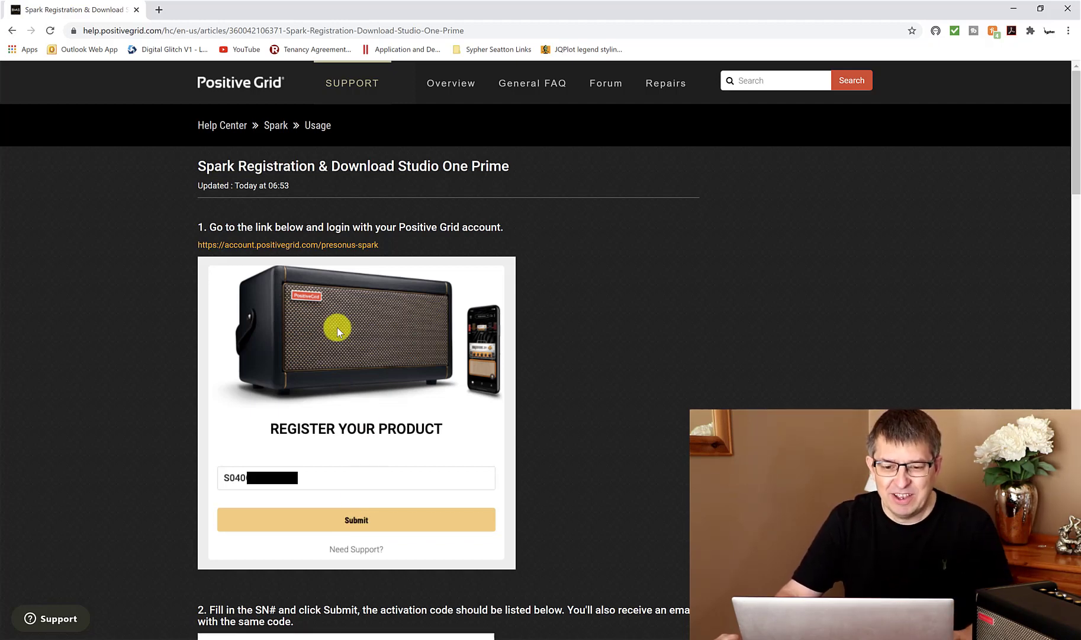
{"action": "left_click", "coordinate": [326, 246]}
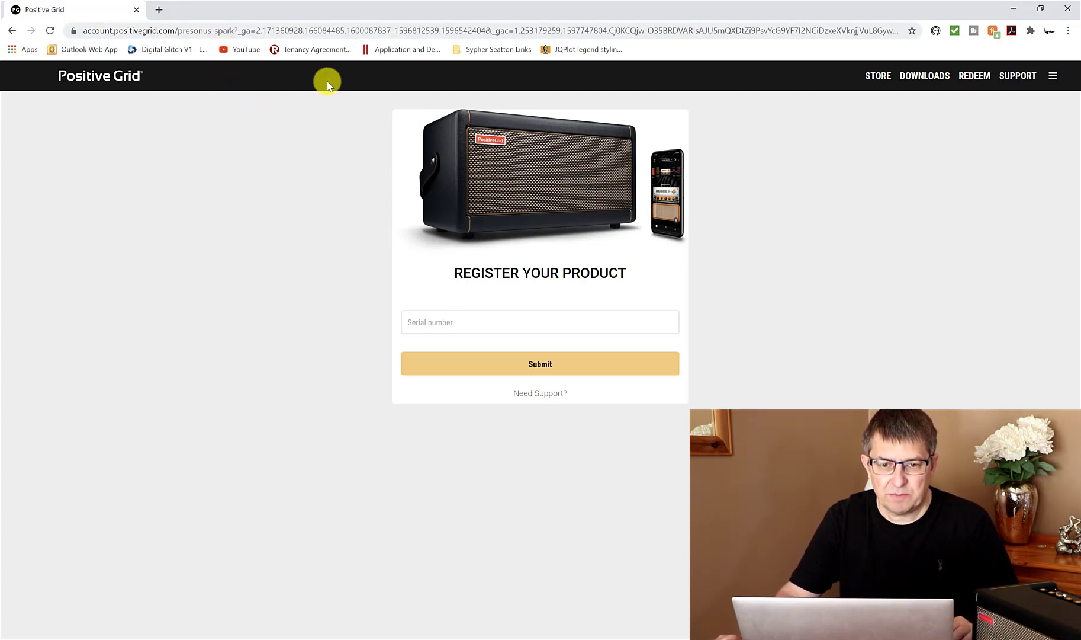
{"action": "left_click", "coordinate": [11, 31]}
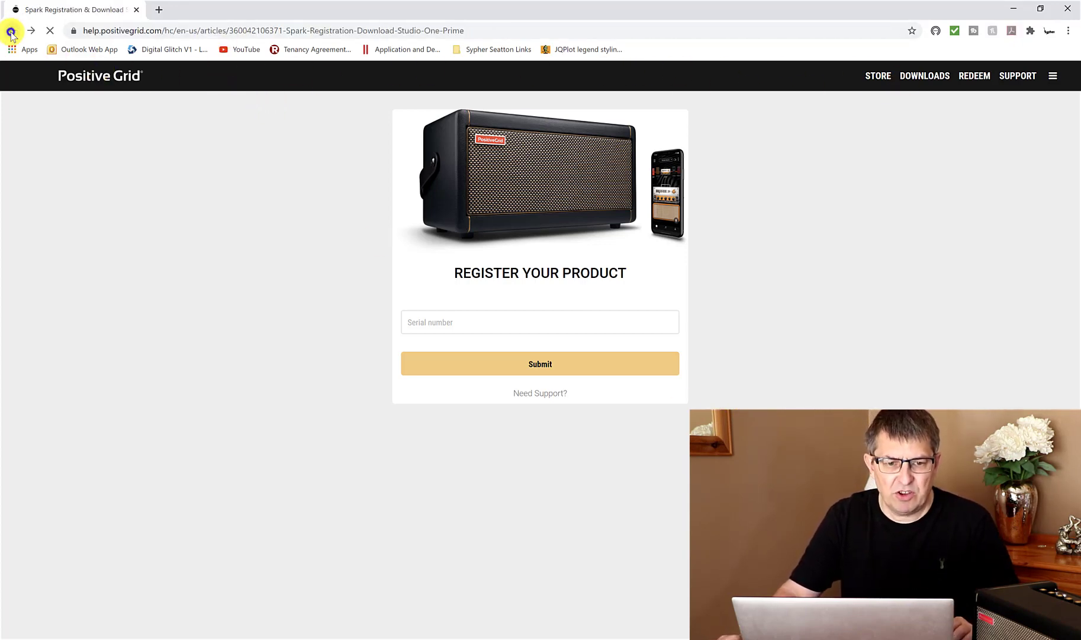
Return to the Spark category page and open the 'Spark Windows ASIO Driver' article
{"action": "left_click", "coordinate": [11, 31]}
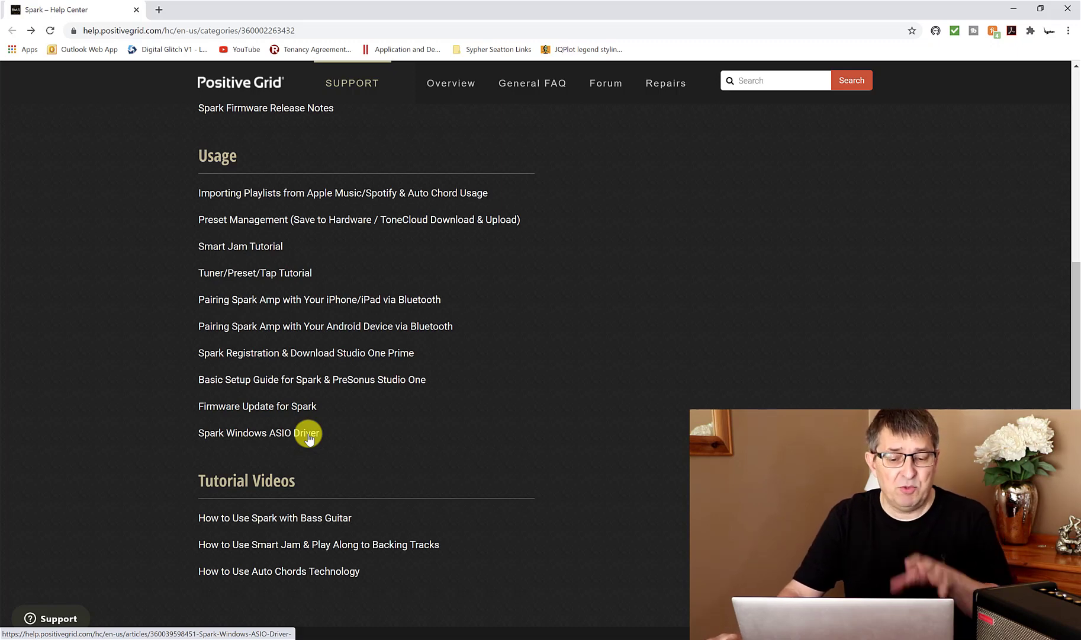
{"action": "left_click", "coordinate": [308, 437]}
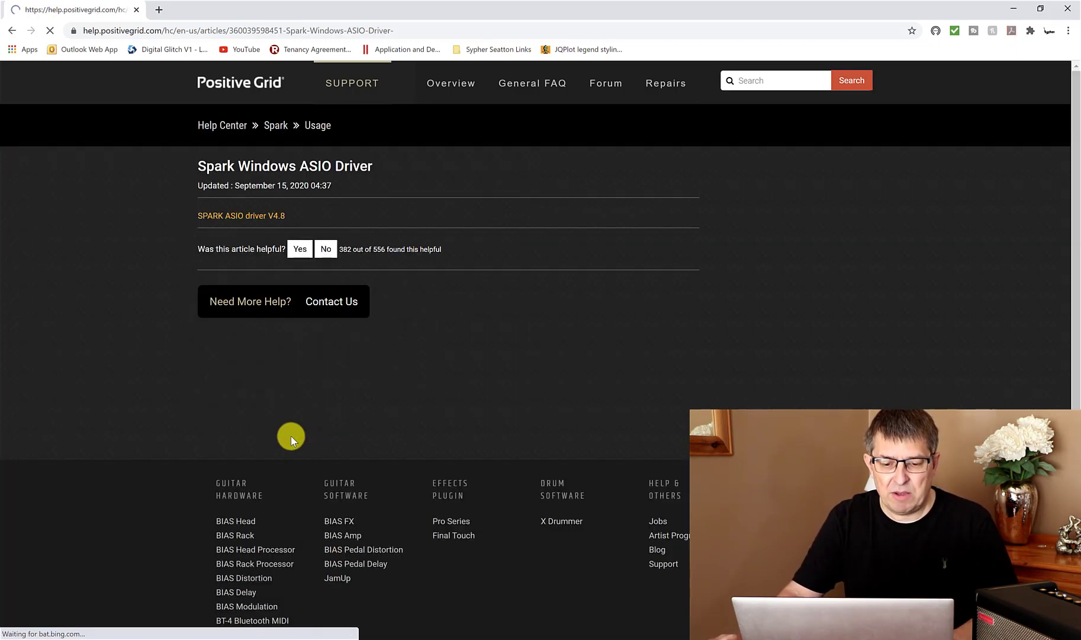
Download PositiveGrid_UsbAudio_v4.80.0.exe.zip from the SPARK ASIO driver V4.8 Google Drive link
{"action": "left_click", "coordinate": [254, 222]}
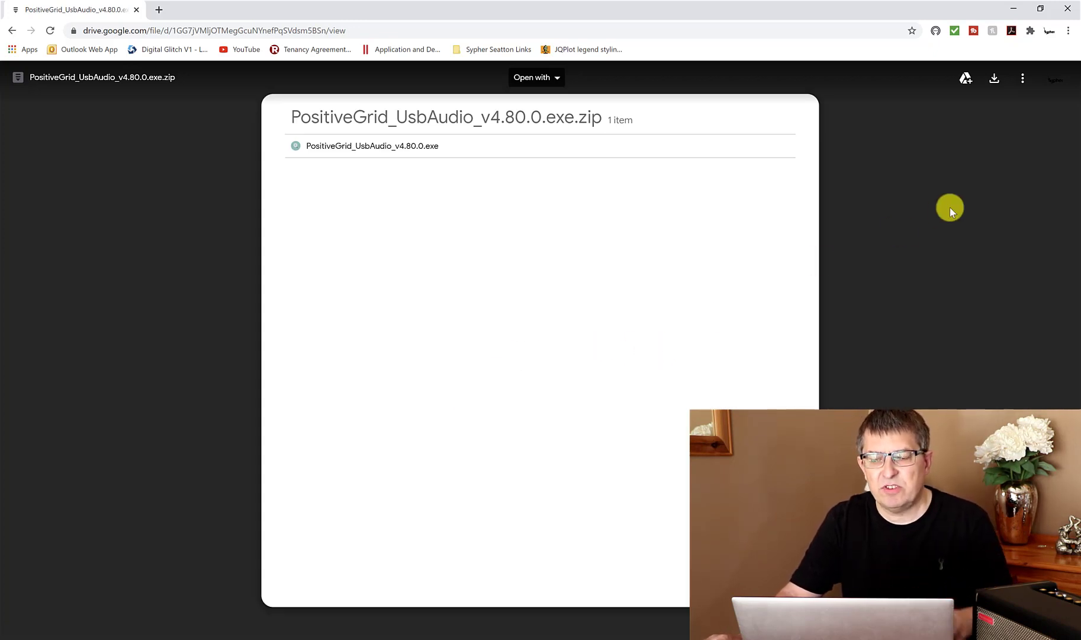
{"action": "left_click", "coordinate": [995, 81]}
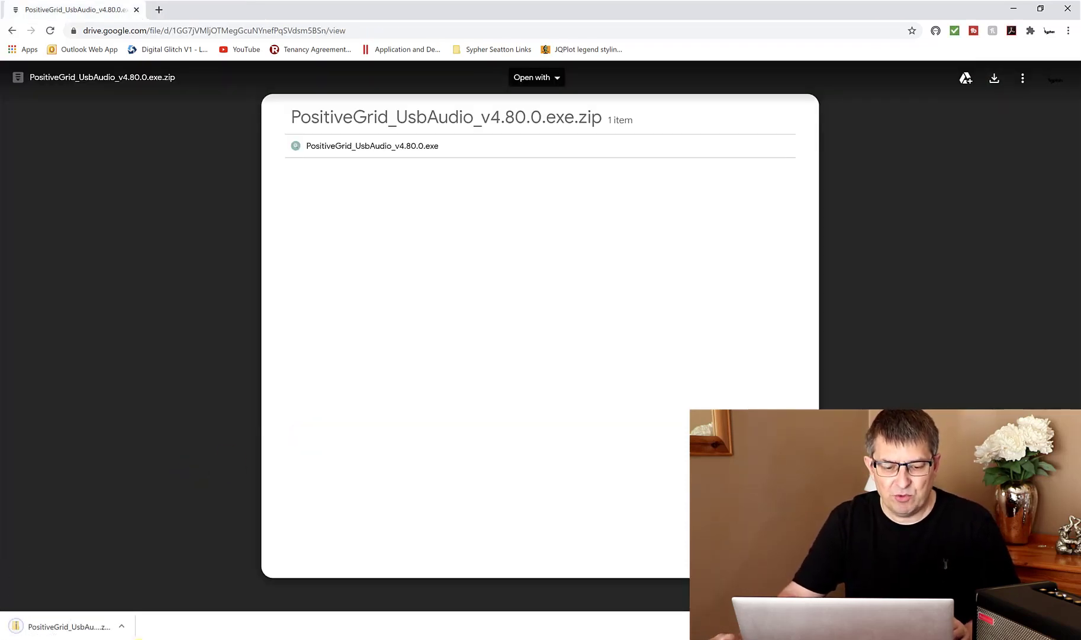
{"action": "left_click", "coordinate": [124, 626]}
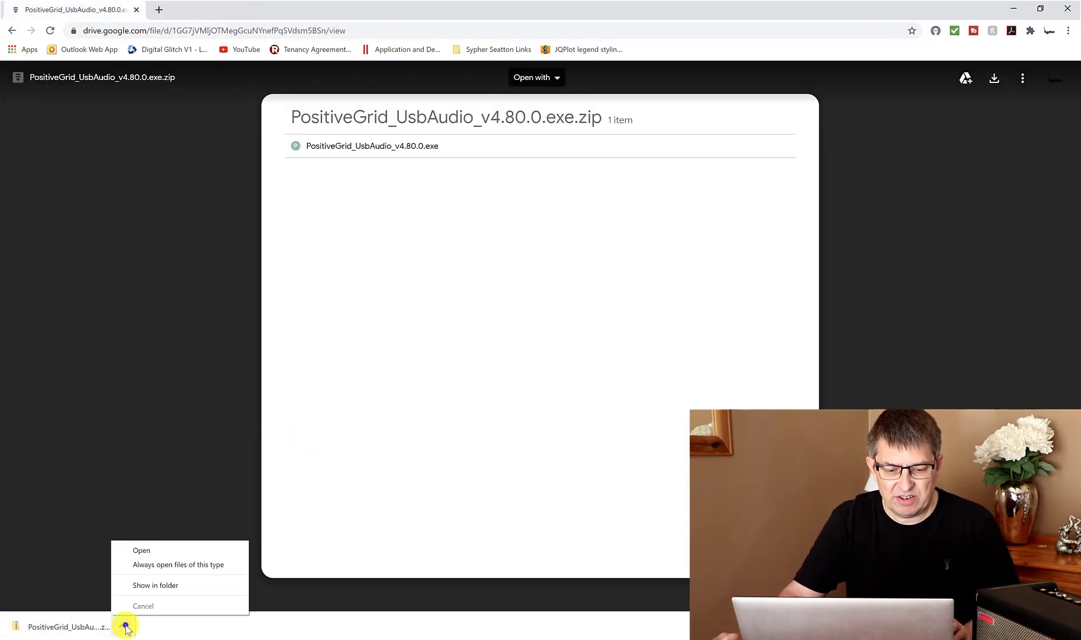
Extract all files from the downloaded driver zip in the Downloads folder
{"action": "left_click", "coordinate": [153, 584]}
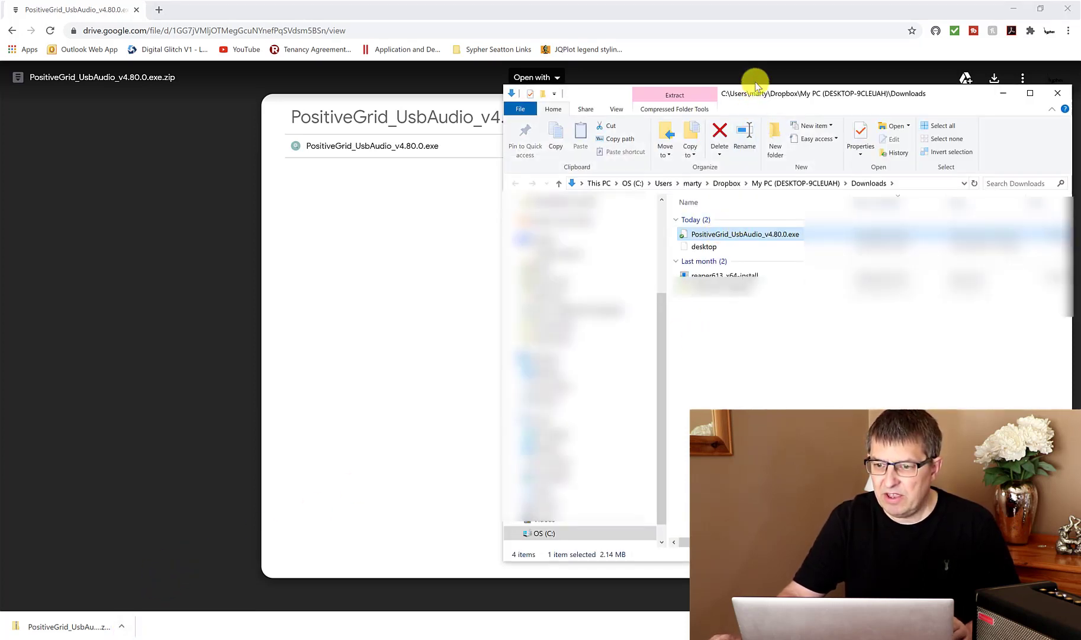
{"action": "left_click_drag", "start_coordinate": [755, 82], "coordinate": [487, 45]}
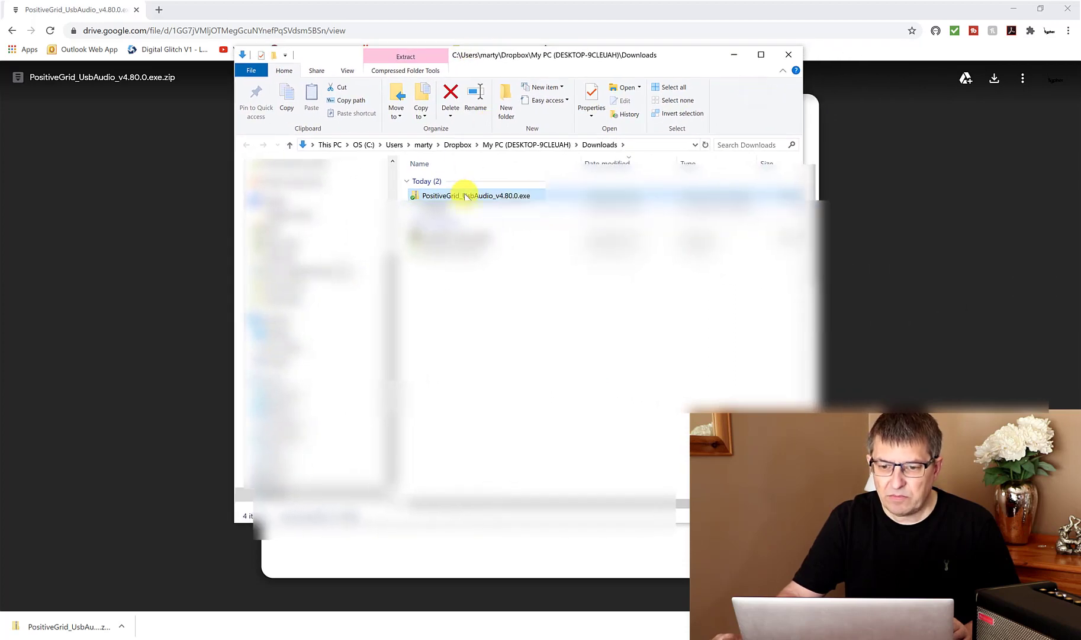
{"action": "right_click", "coordinate": [466, 195]}
{"action": "left_click", "coordinate": [497, 246]}
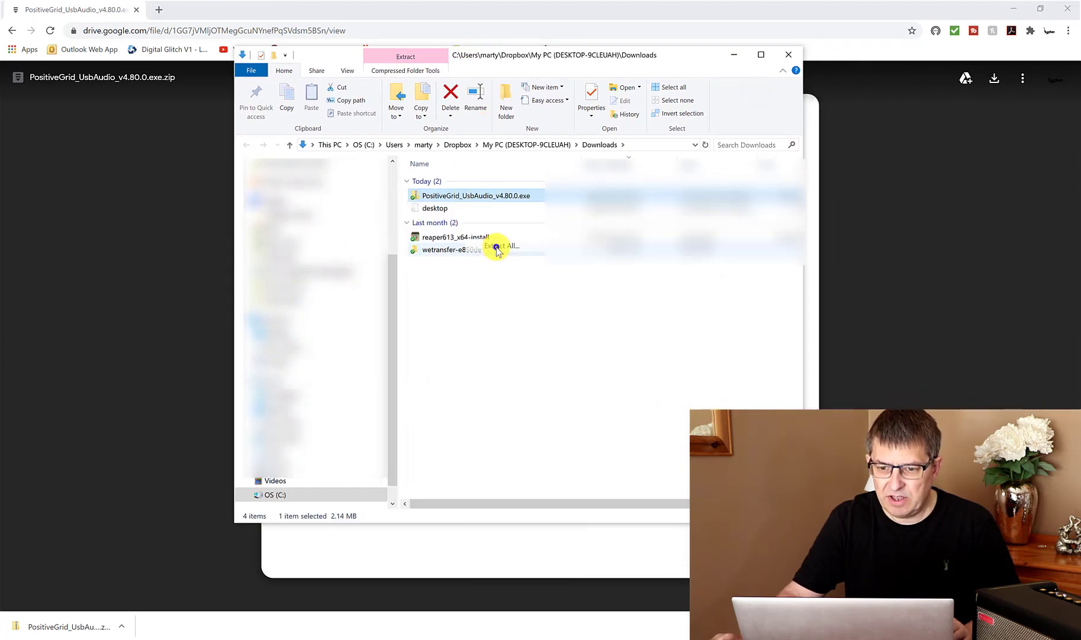
{"action": "left_click", "coordinate": [636, 445]}
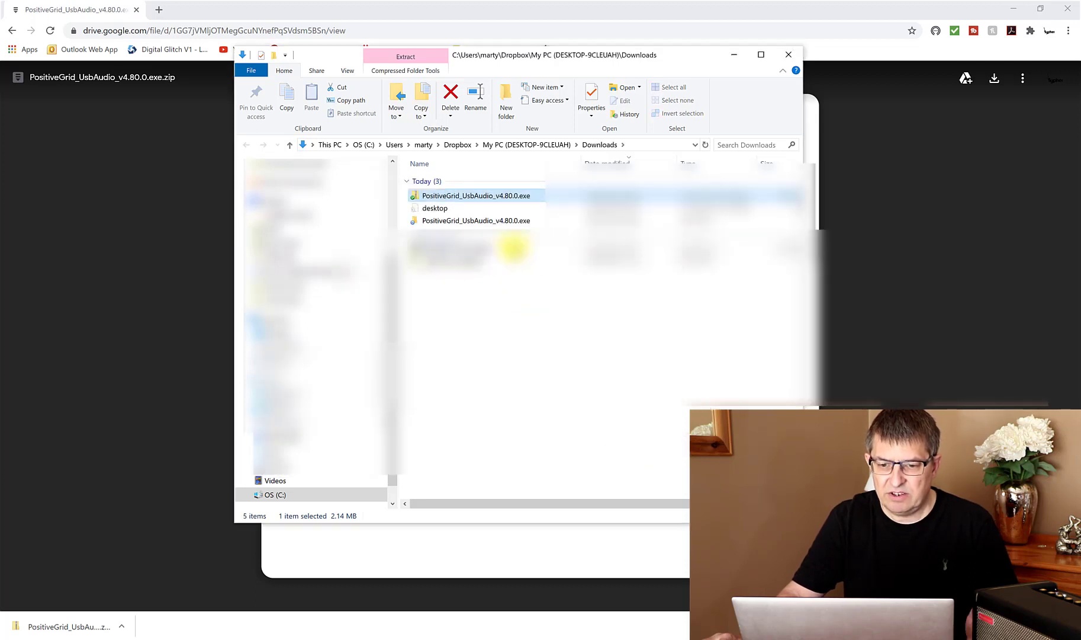
Run PositiveGrid_UsbAudio_v4.80.0 from the extracted folder past the security check, then close Explorer
{"action": "double_click", "coordinate": [483, 222]}
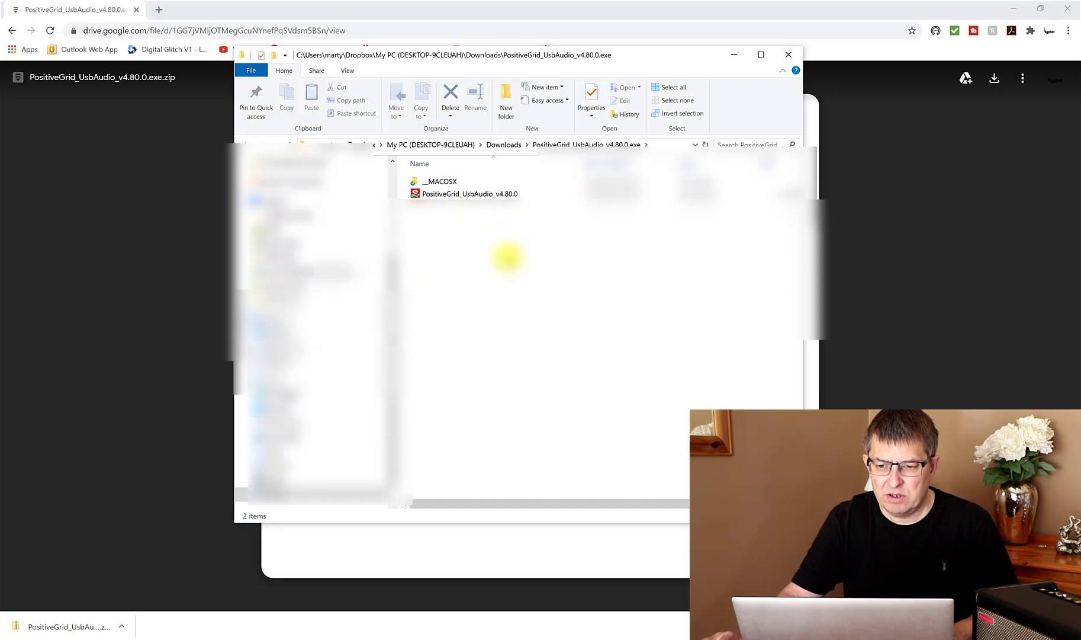
{"action": "double_click", "coordinate": [448, 185]}
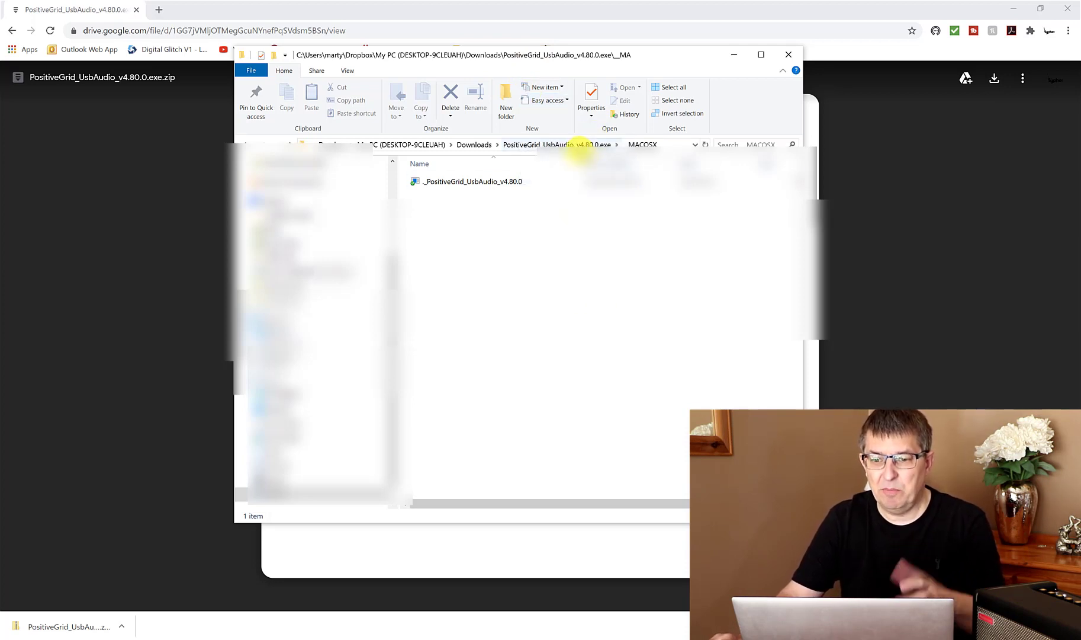
{"action": "left_click", "coordinate": [579, 144]}
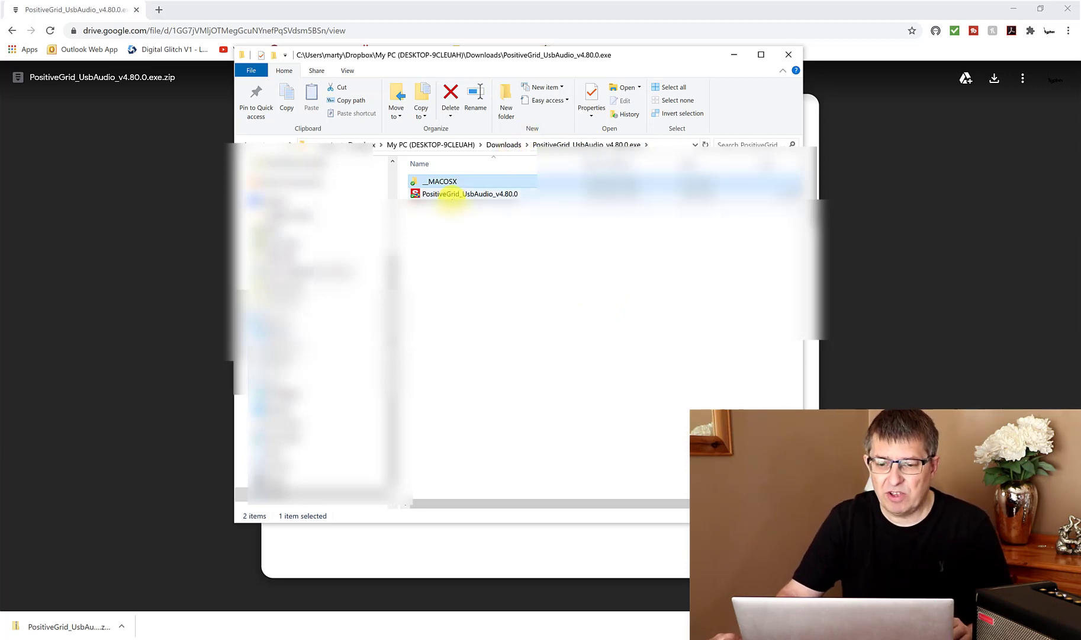
{"action": "left_click", "coordinate": [453, 195]}
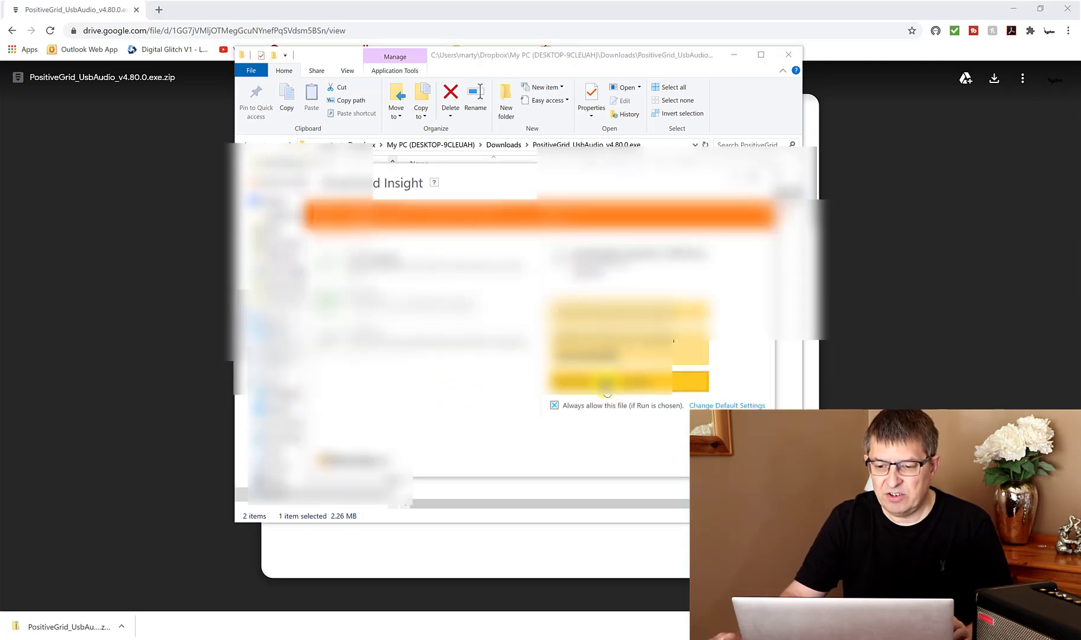
{"action": "left_click", "coordinate": [607, 388]}
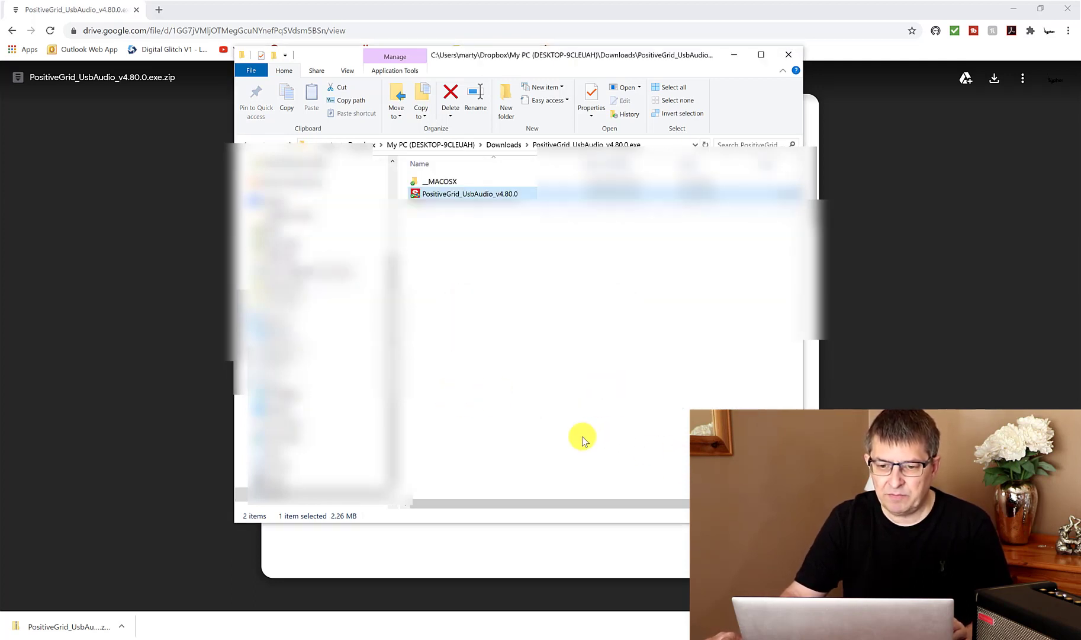
{"action": "left_click", "coordinate": [788, 57]}
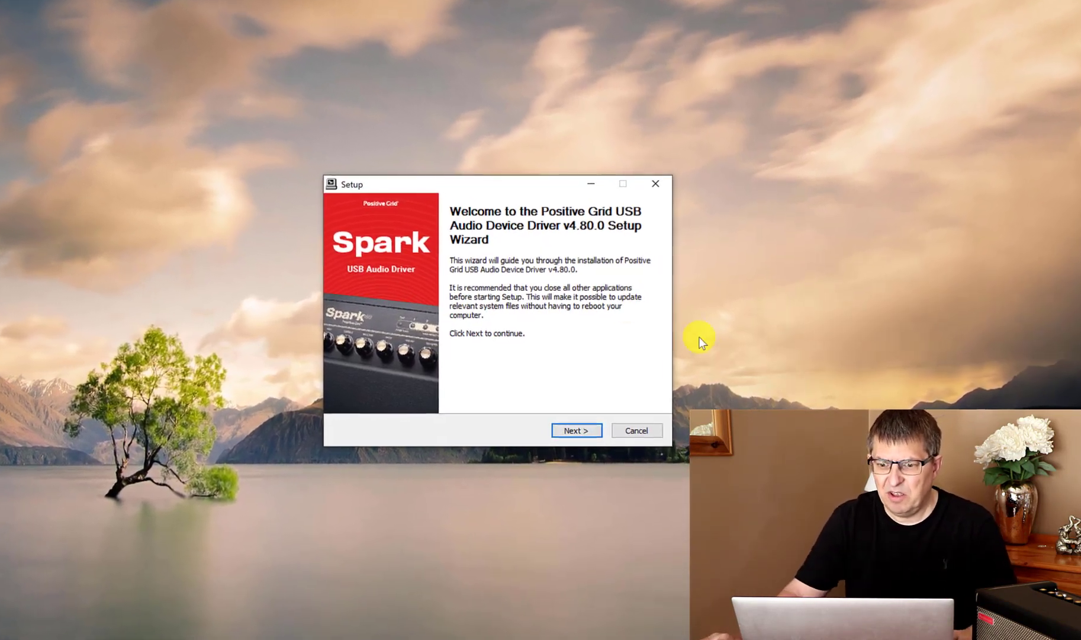
Install the Positive Grid USB audio driver v4.80.0 into the default folder and finish setup
{"action": "left_click", "coordinate": [569, 433]}
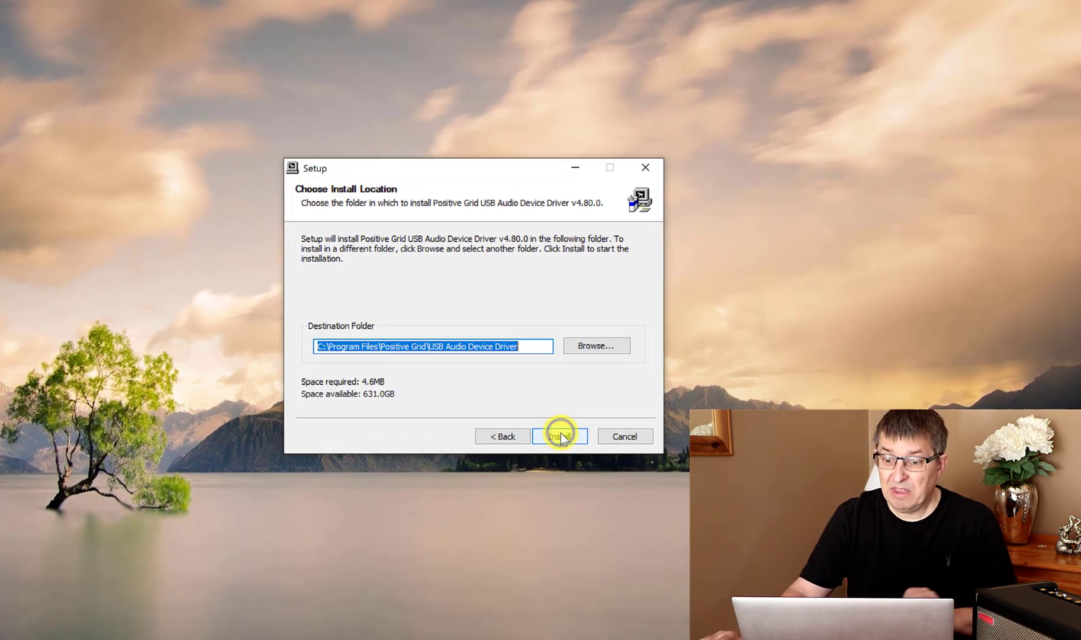
{"action": "left_click", "coordinate": [550, 441]}
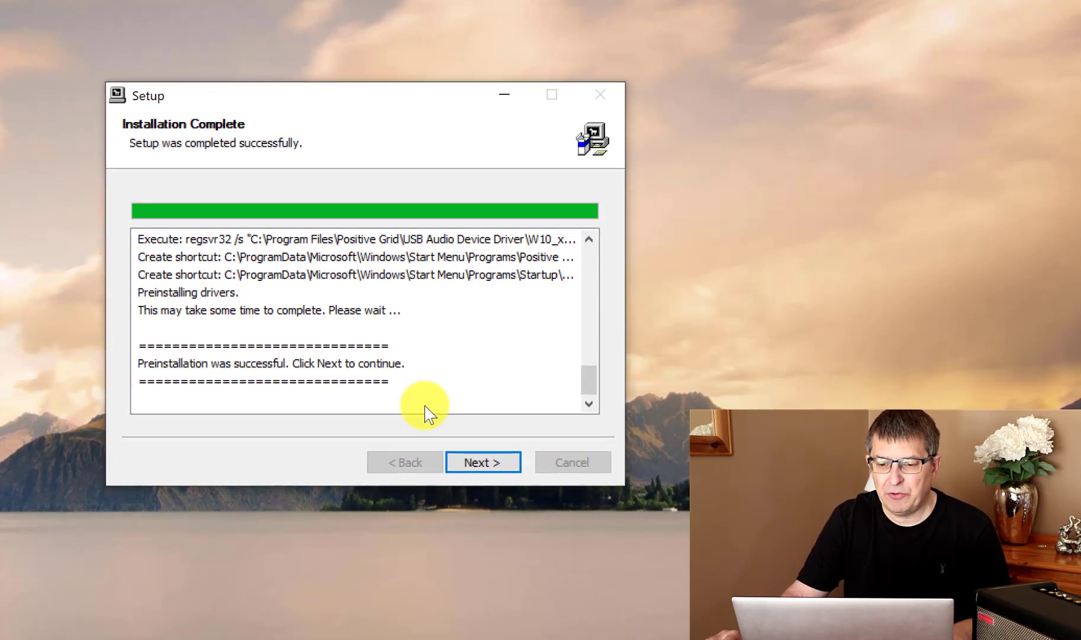
{"action": "left_click", "coordinate": [486, 462]}
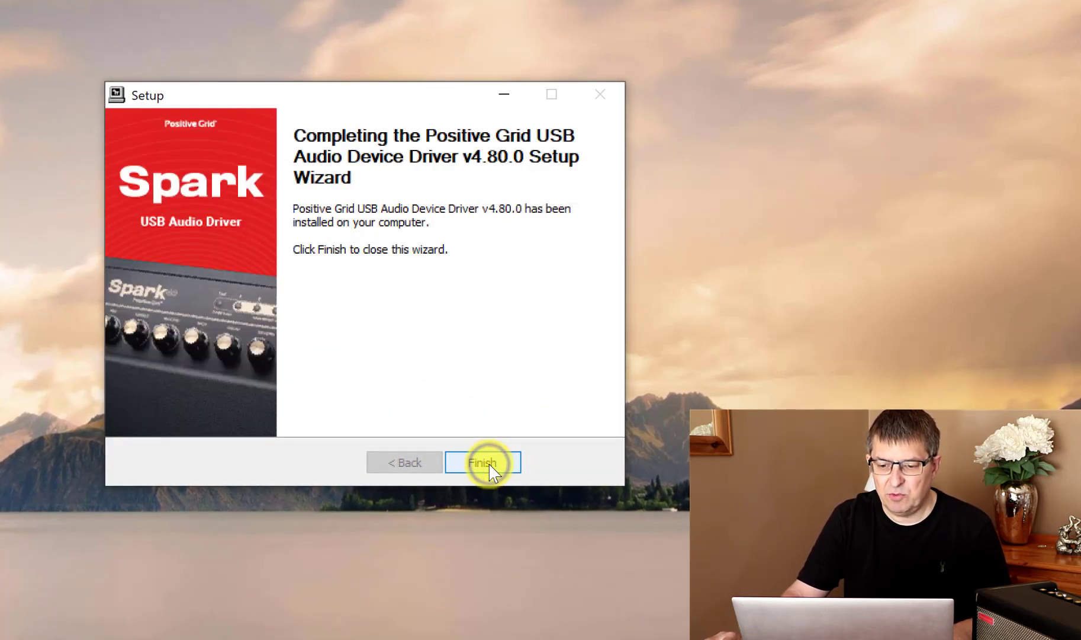
{"action": "left_click", "coordinate": [489, 463]}
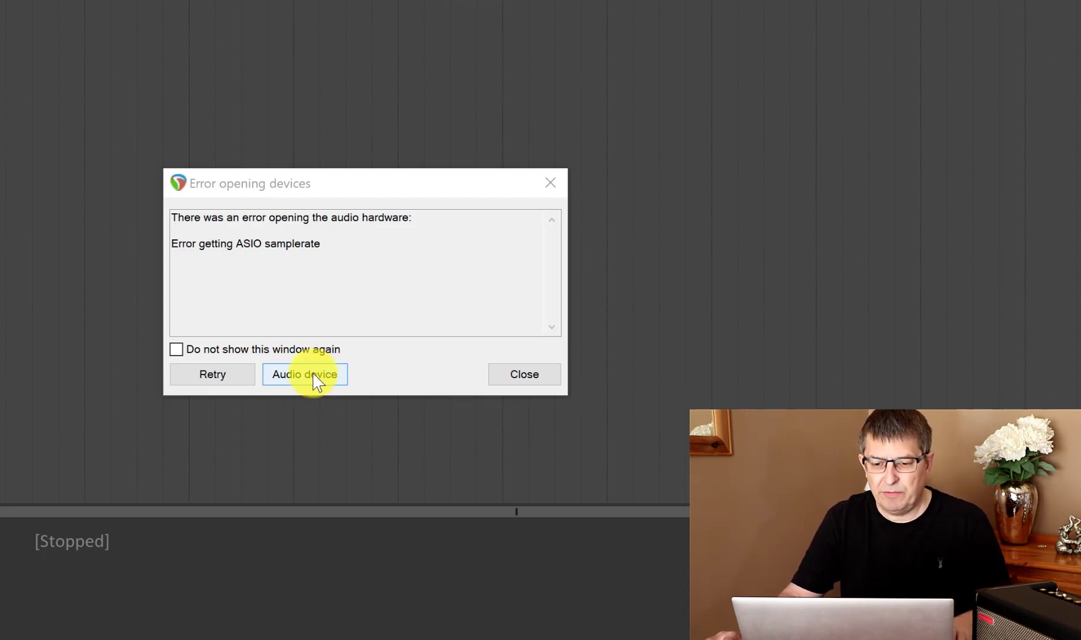
Open the audio device preferences from the 'Error opening devices' dialog
{"action": "left_click", "coordinate": [312, 375]}
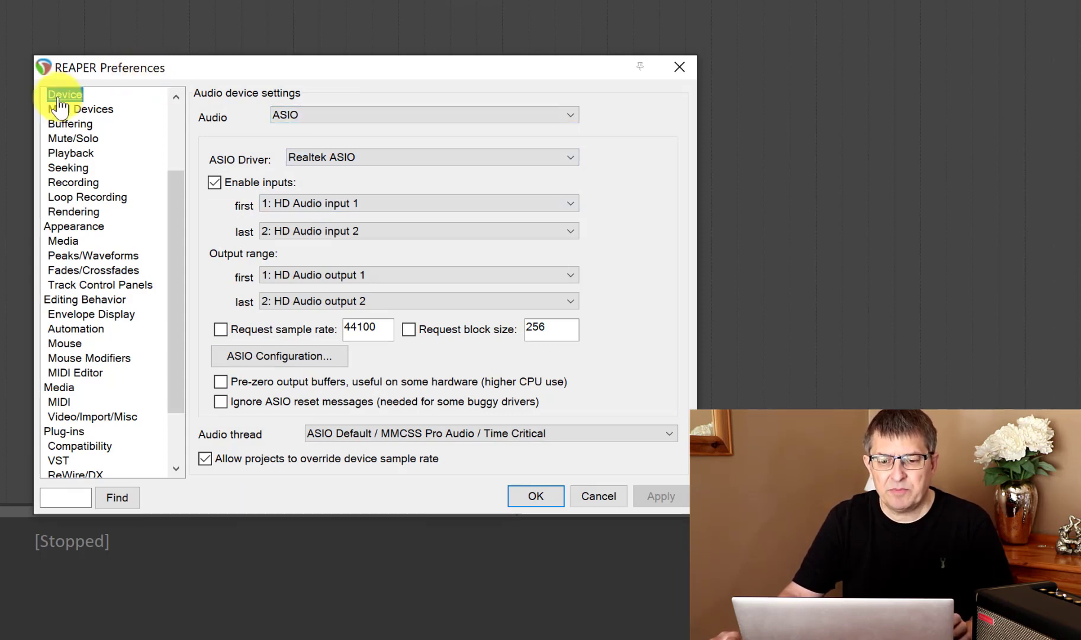
Keep ASIO, select the Positive Grid USB Audio Device driver, apply it, and dismiss the error
{"action": "left_click", "coordinate": [327, 115]}
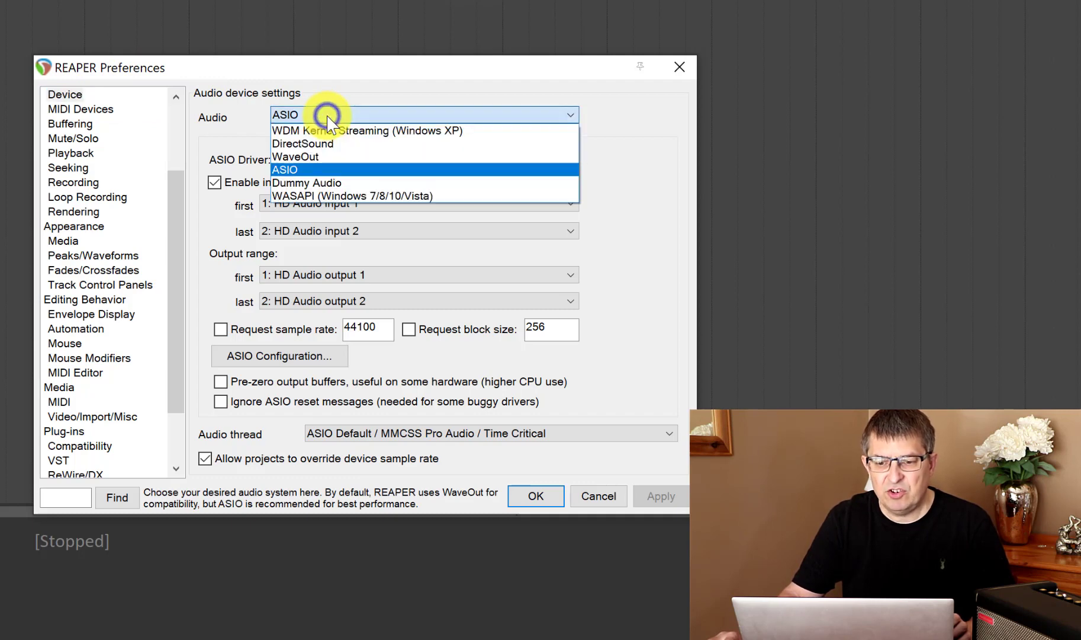
{"action": "left_click", "coordinate": [302, 168]}
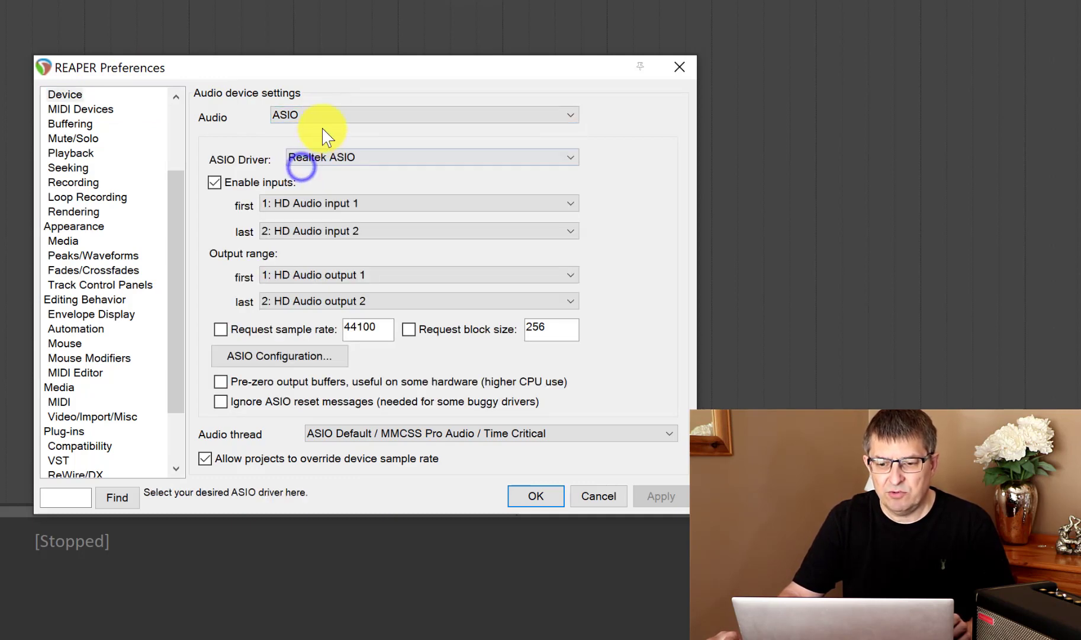
{"action": "left_click", "coordinate": [346, 157]}
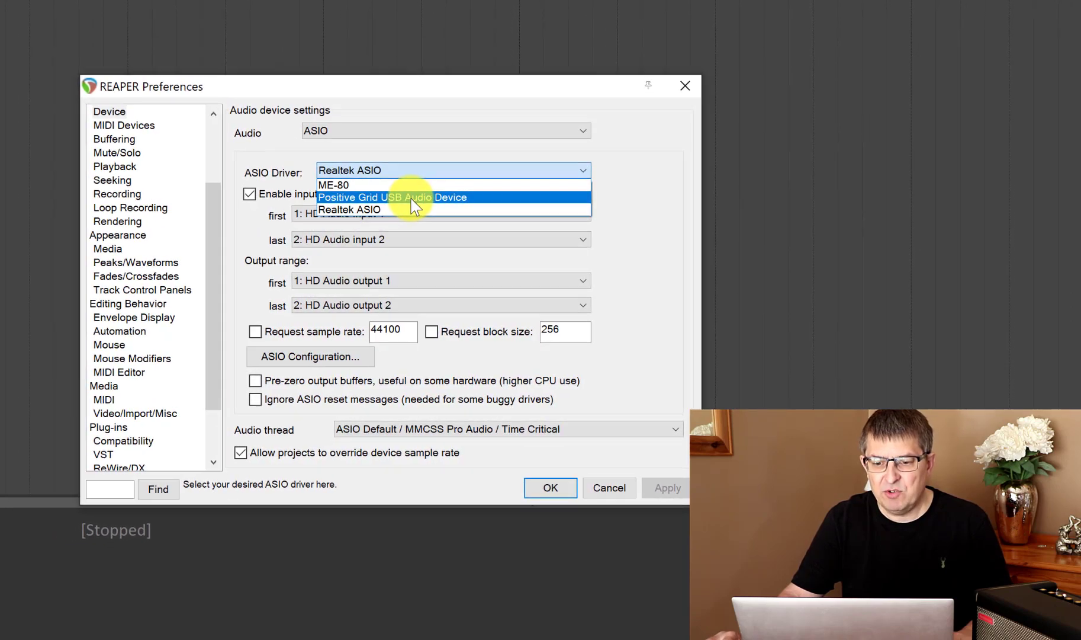
{"action": "left_click", "coordinate": [403, 196]}
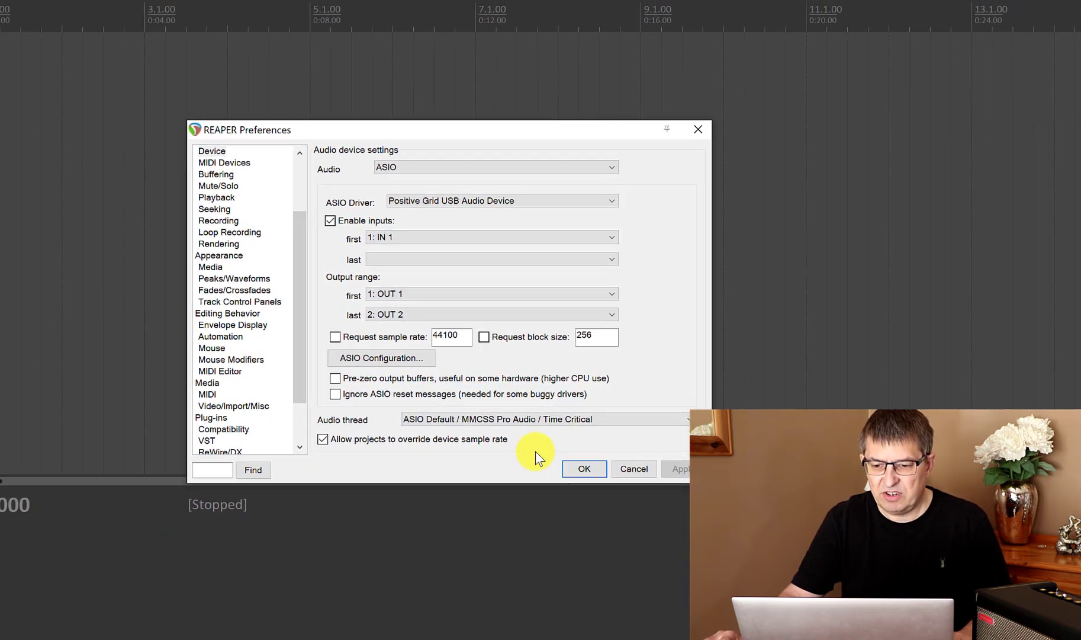
{"action": "left_click", "coordinate": [592, 464]}
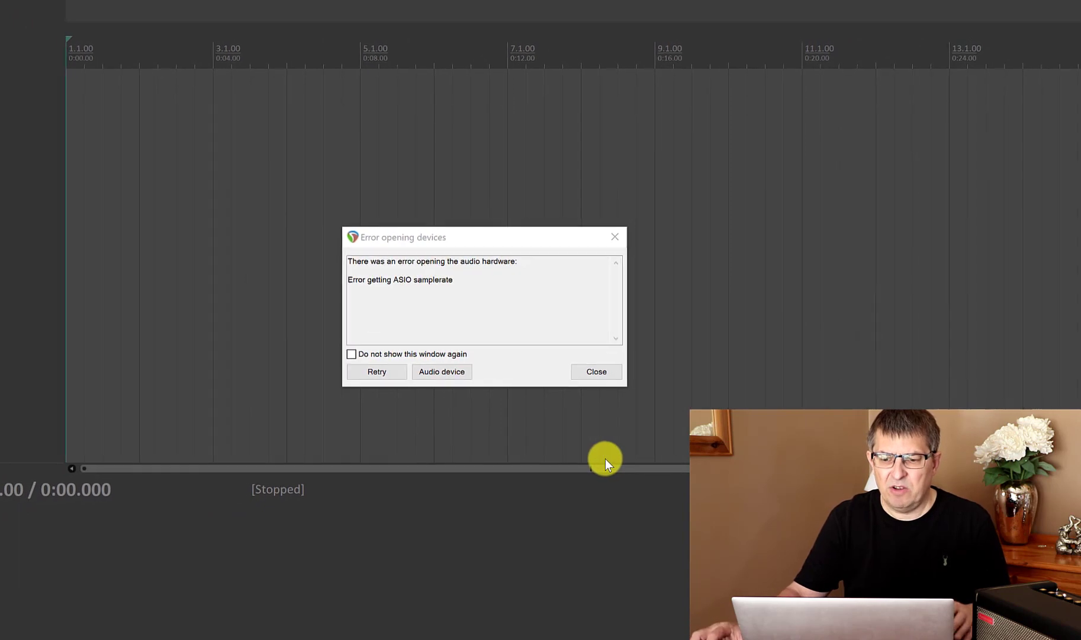
{"action": "left_click", "coordinate": [596, 371]}
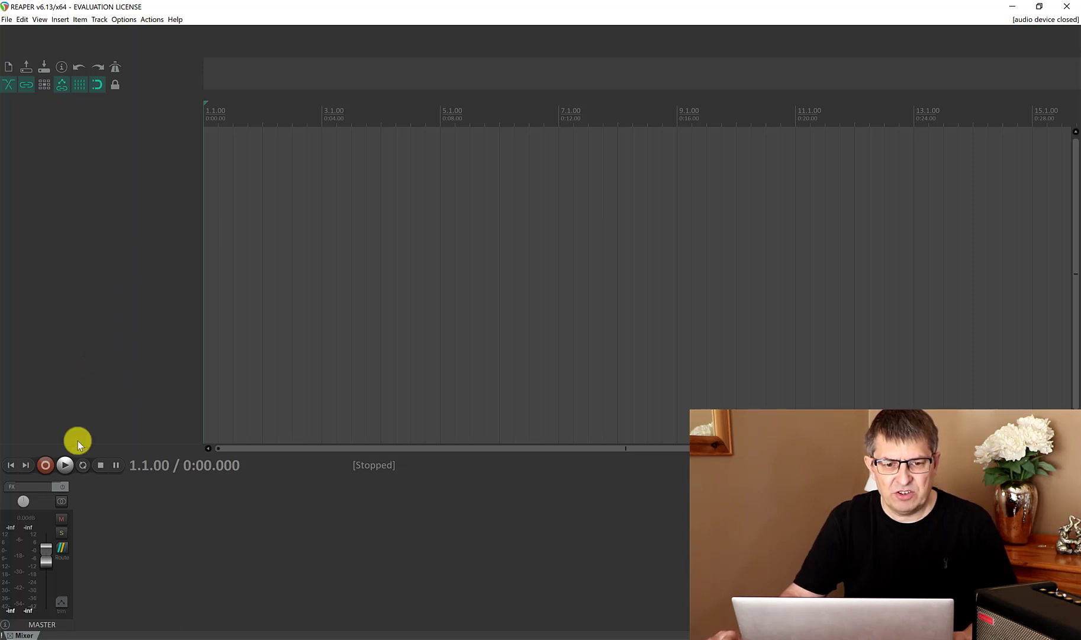
Insert Track 1, record a short test take on it, then disarm it
{"action": "right_click", "coordinate": [89, 181]}
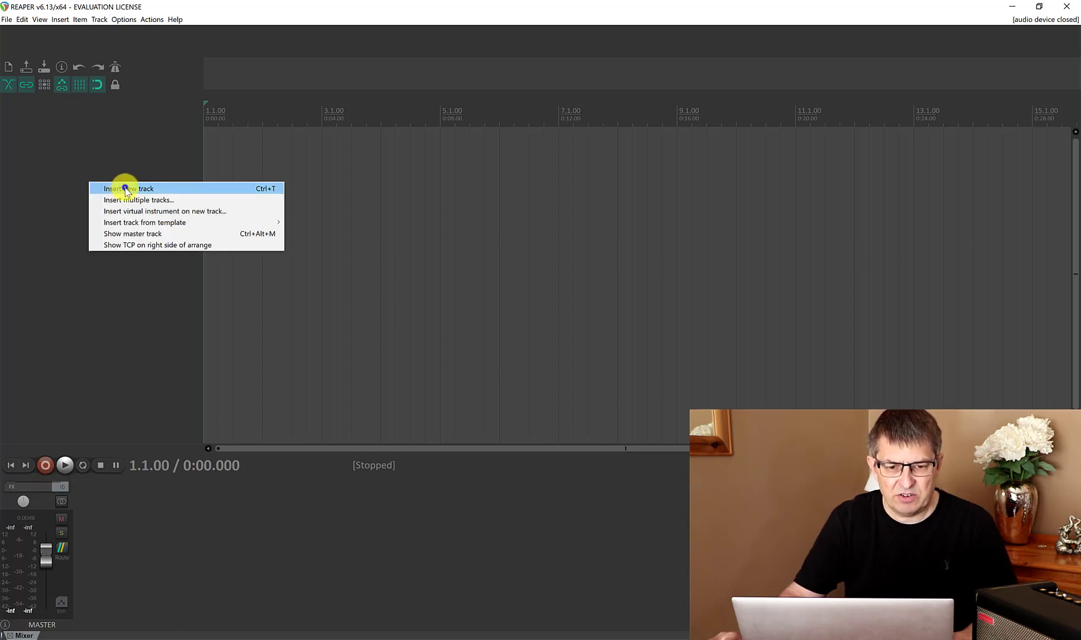
{"action": "left_click", "coordinate": [125, 190]}
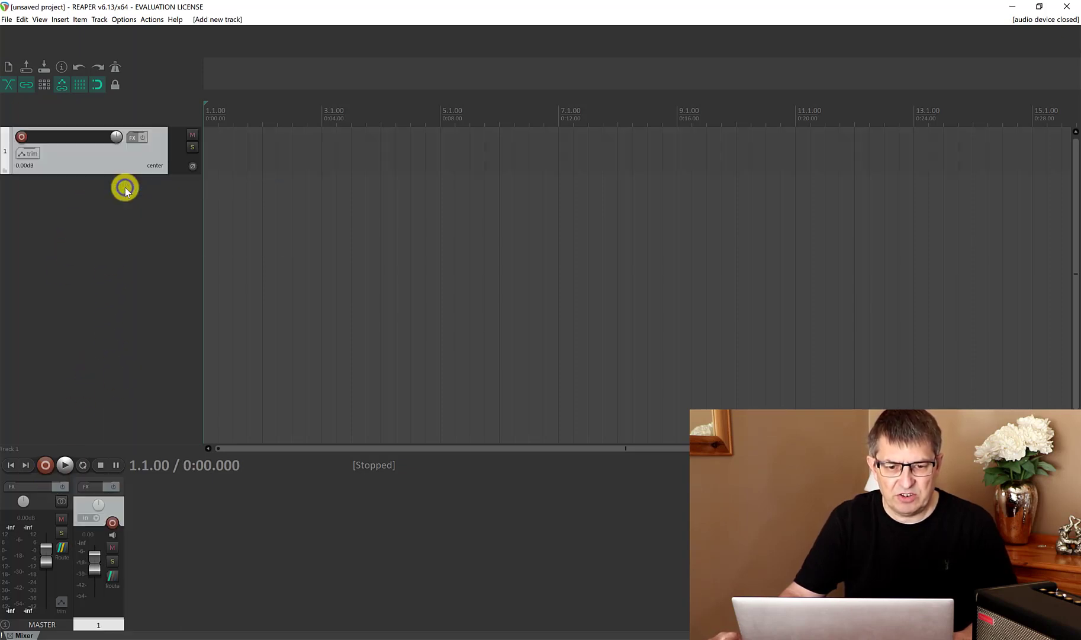
{"action": "left_click", "coordinate": [21, 138]}
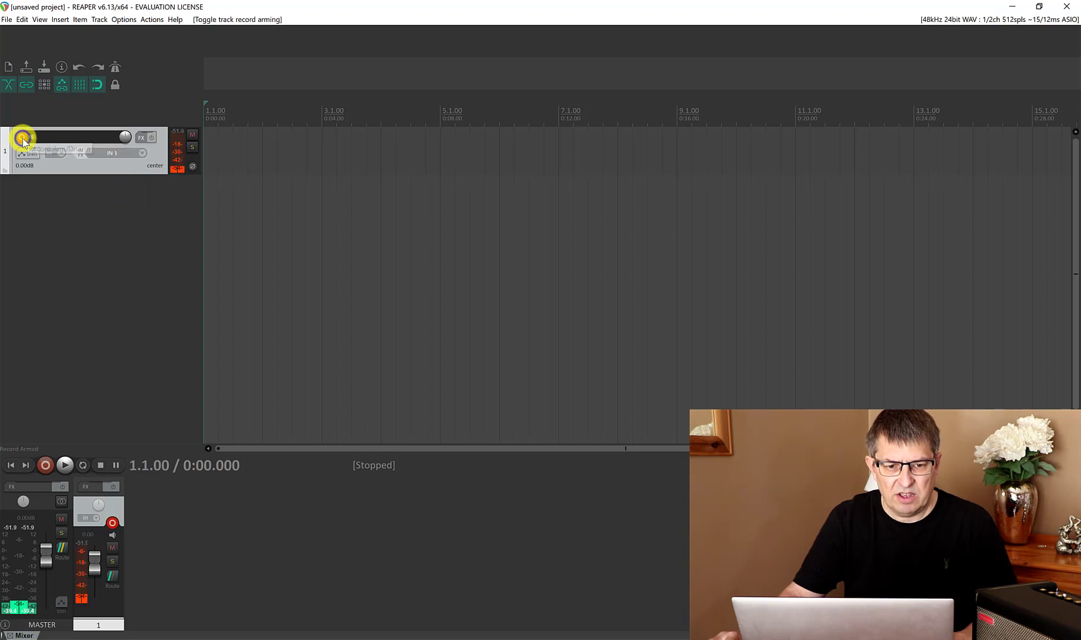
{"action": "left_click", "coordinate": [44, 466]}
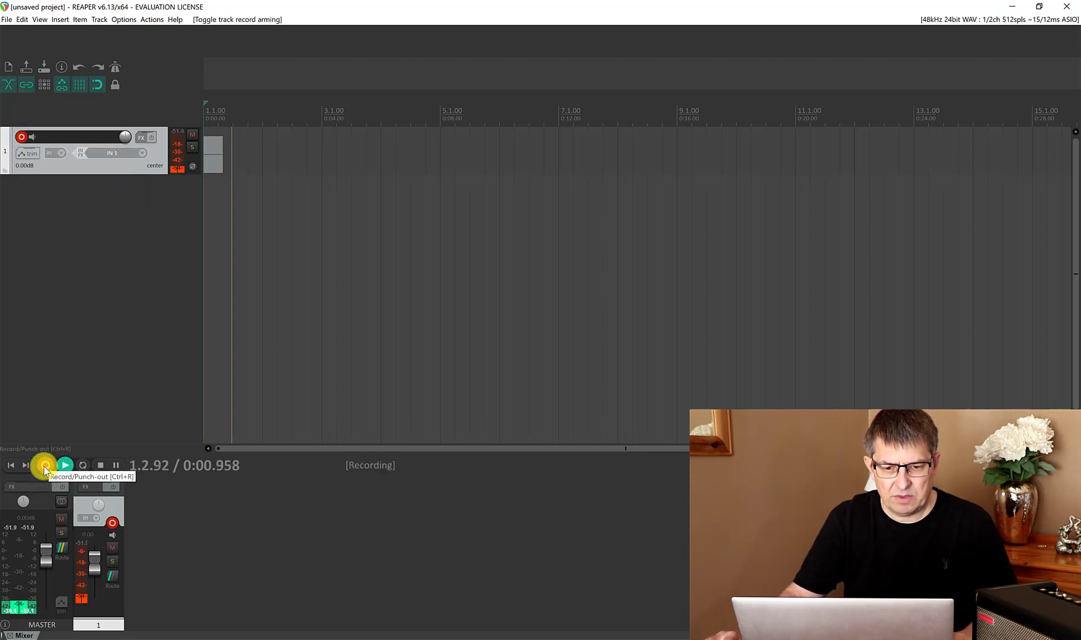
{"action": "left_click", "coordinate": [44, 466]}
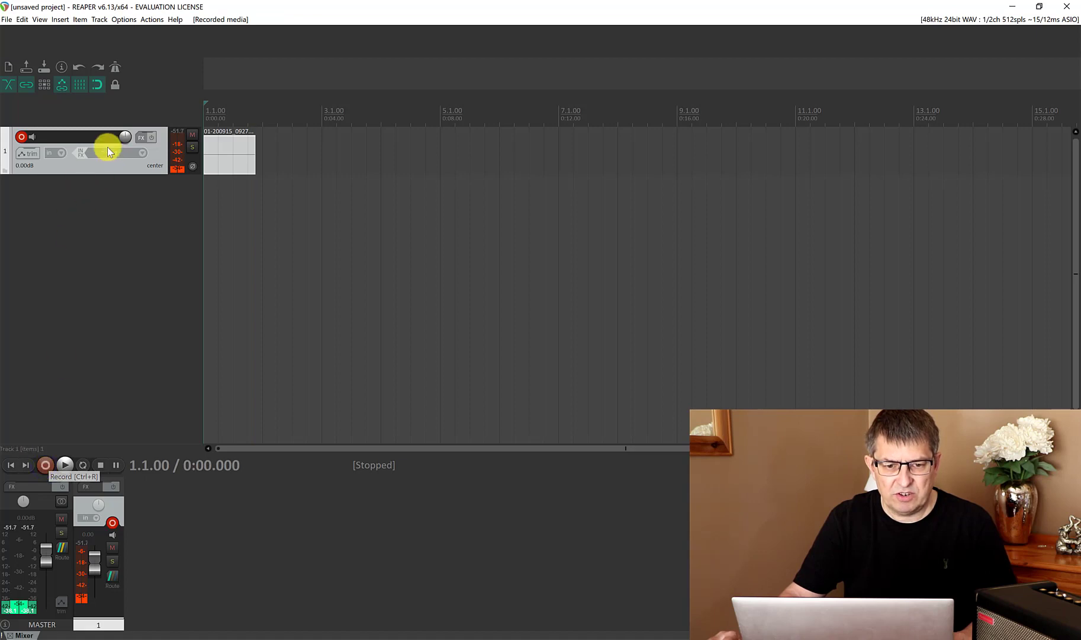
{"action": "left_click", "coordinate": [21, 138]}
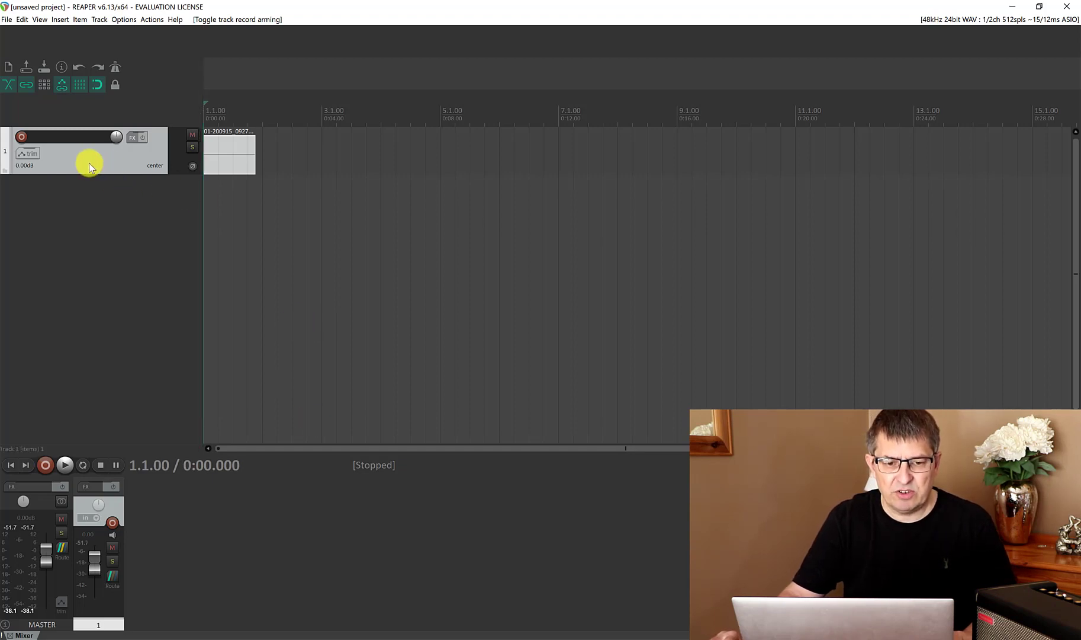
Remove the test track, insert a fresh empty Track 1 and arm it for recording
{"action": "right_click", "coordinate": [101, 161]}
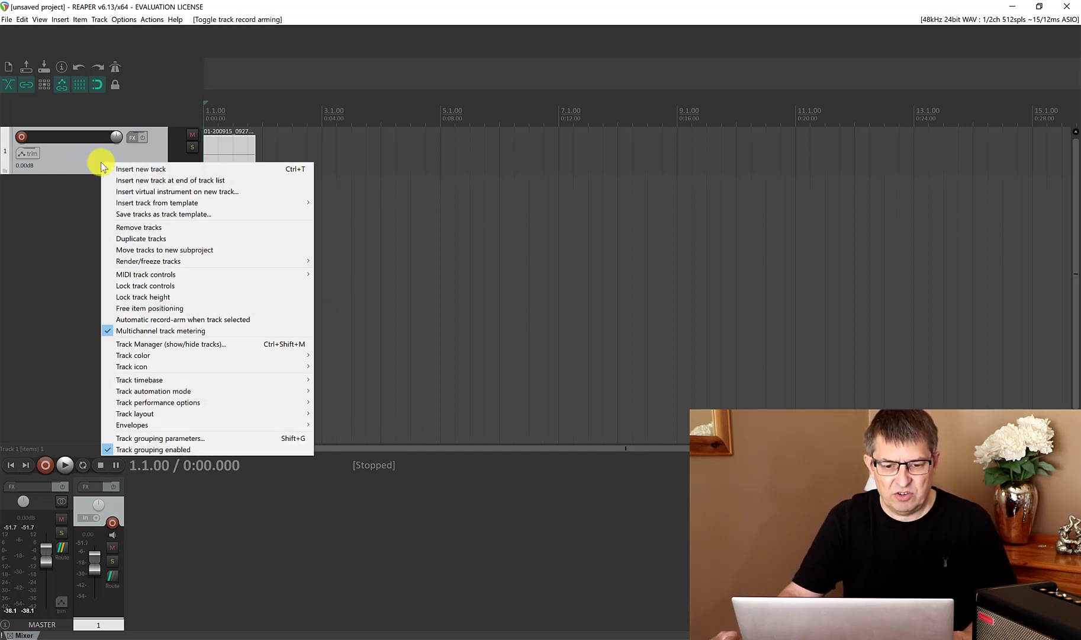
{"action": "left_click", "coordinate": [150, 227]}
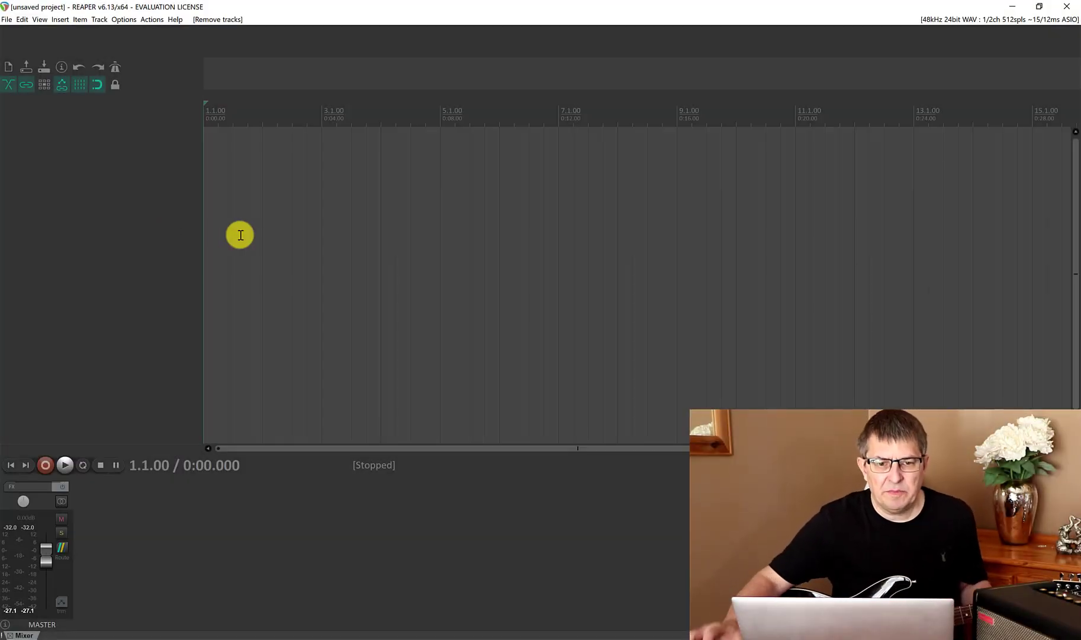
{"action": "right_click", "coordinate": [123, 128]}
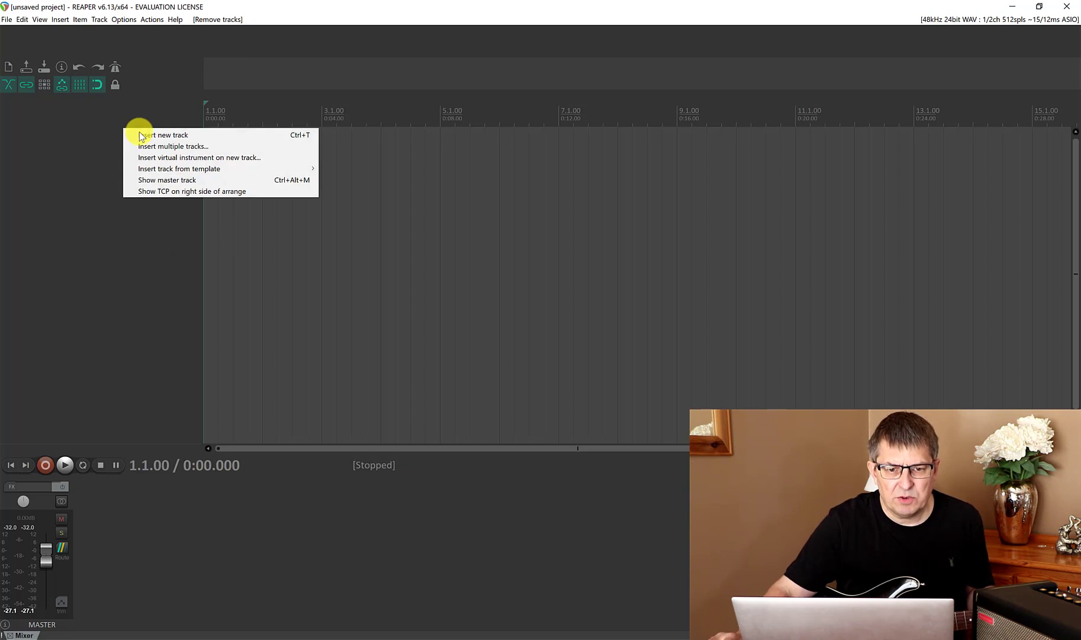
{"action": "left_click", "coordinate": [157, 135]}
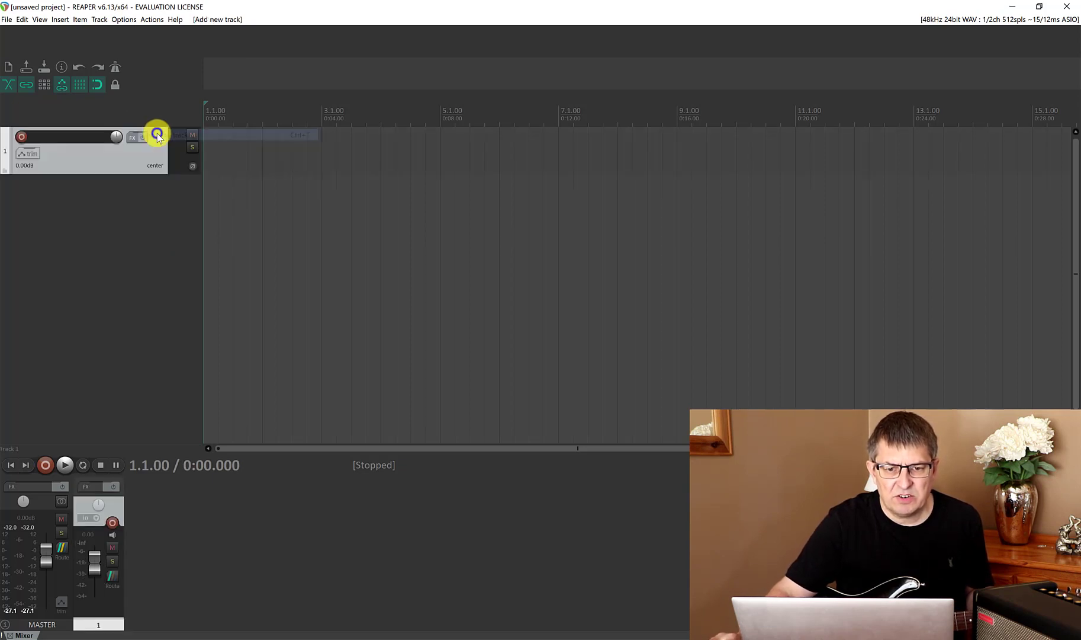
{"action": "left_click", "coordinate": [24, 137]}
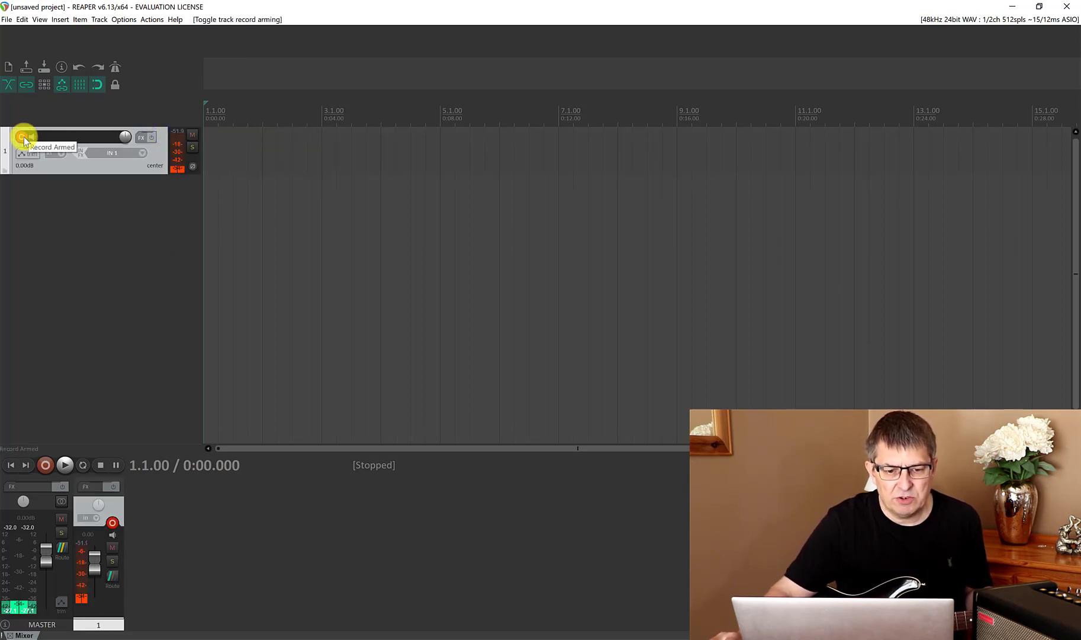
Start recording the guitar take onto the armed Track 1
{"action": "left_click", "coordinate": [45, 465]}
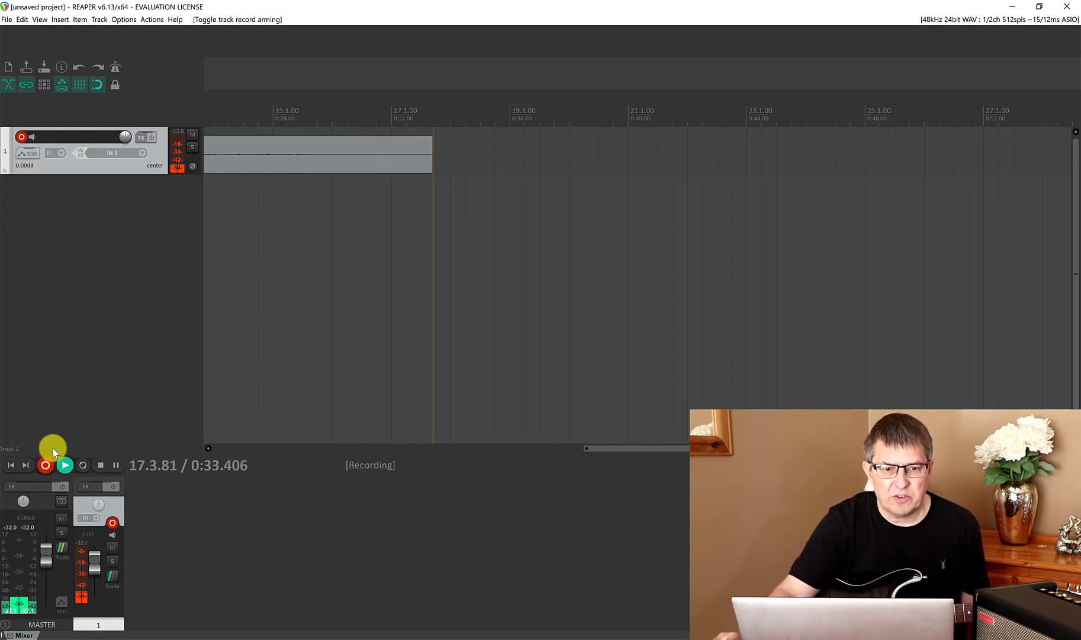
Stop recording, trim the take's first 4.5 seconds, and move it to the project start
{"action": "left_click", "coordinate": [46, 463]}
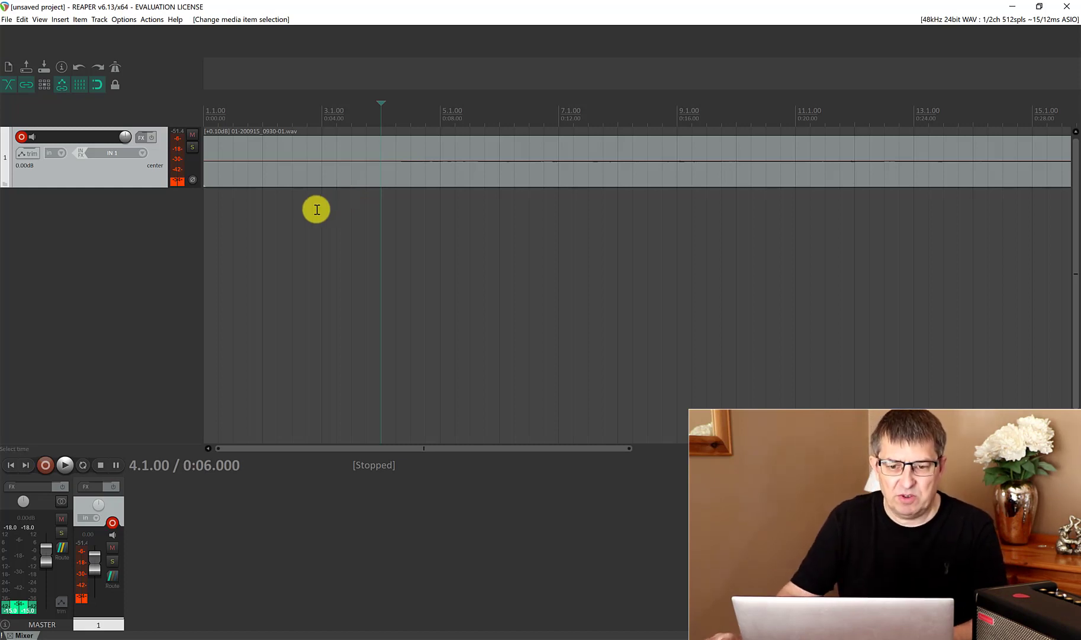
{"action": "left_click", "coordinate": [323, 178]}
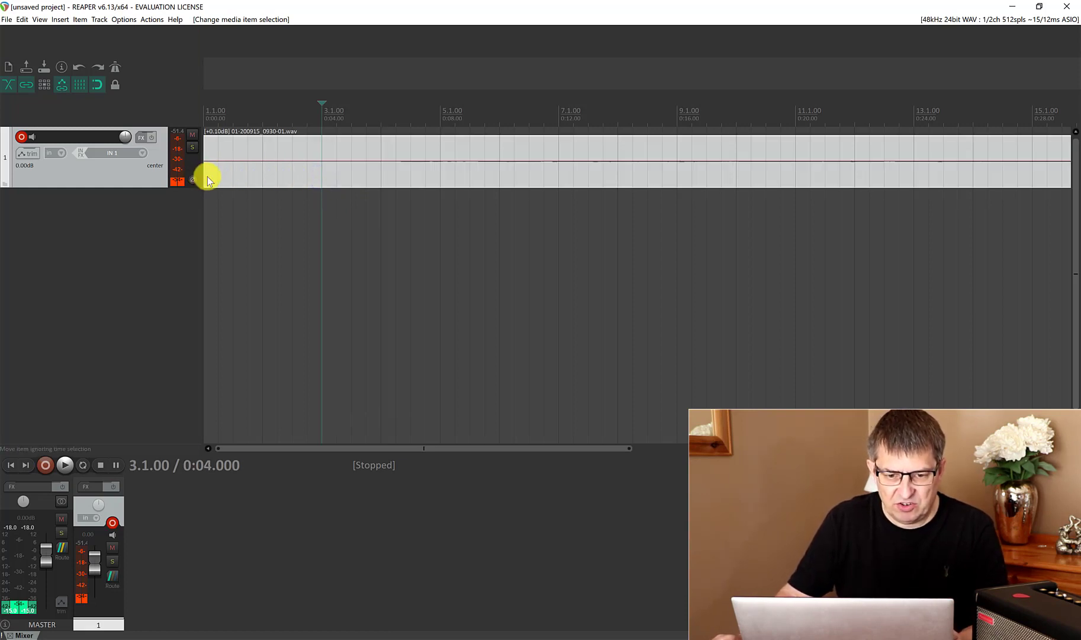
{"action": "left_click_drag", "start_coordinate": [206, 175], "coordinate": [382, 167]}
{"action": "left_click_drag", "start_coordinate": [517, 178], "coordinate": [324, 173]}
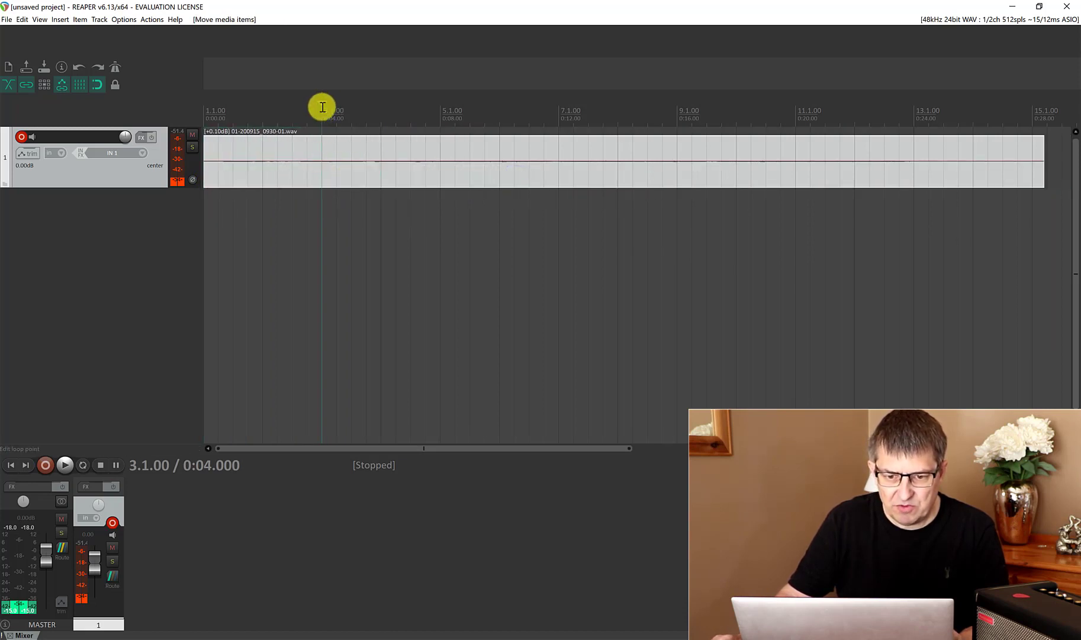
Play the take from the start, ending with Track 1 at -7.83 dB and master at +3.76 dB
{"action": "left_click", "coordinate": [229, 103]}
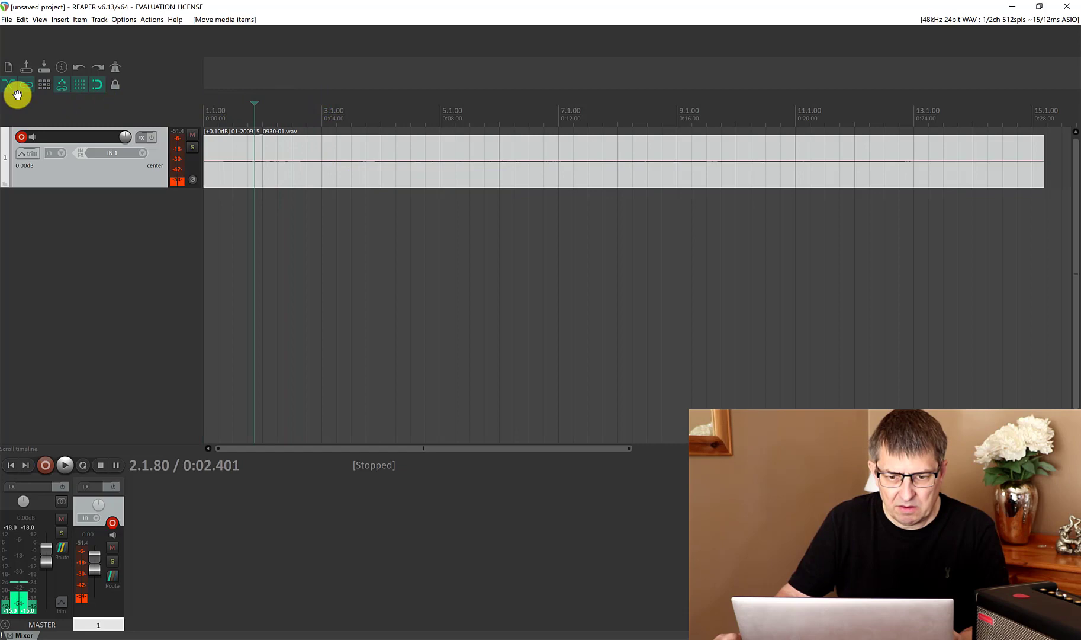
{"action": "key", "text": "Home"}
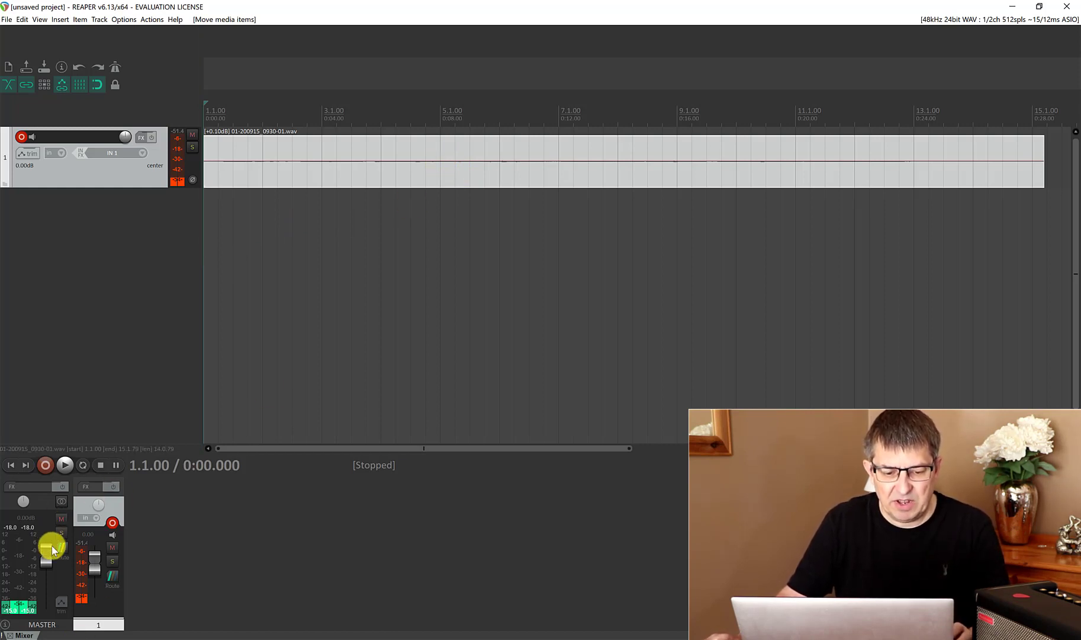
{"action": "left_click_drag", "start_coordinate": [45, 554], "coordinate": [2, 570]}
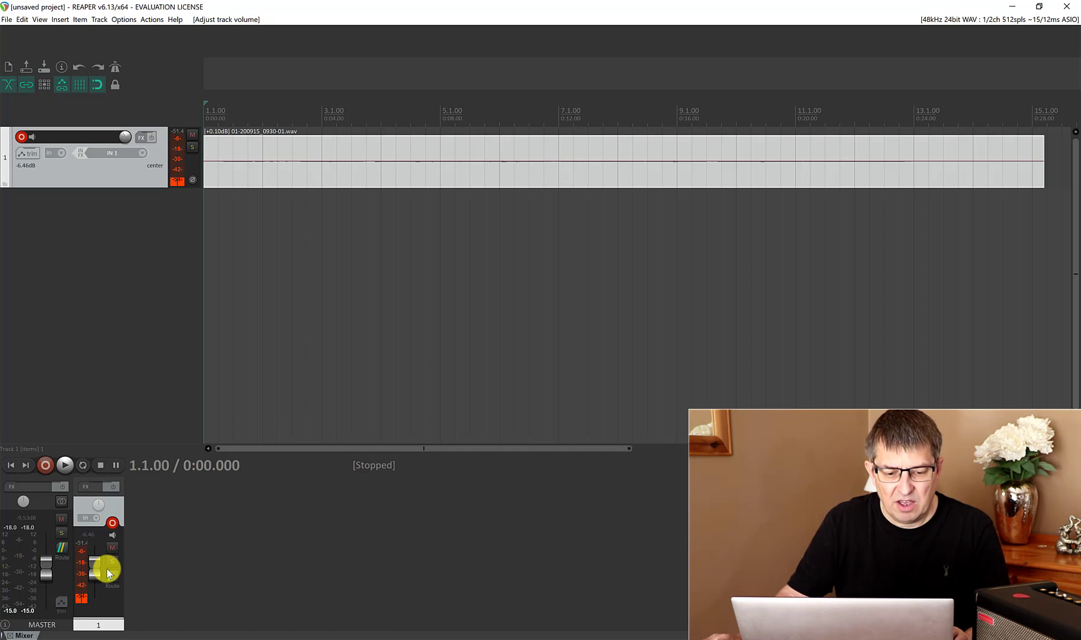
{"action": "left_click", "coordinate": [65, 465]}
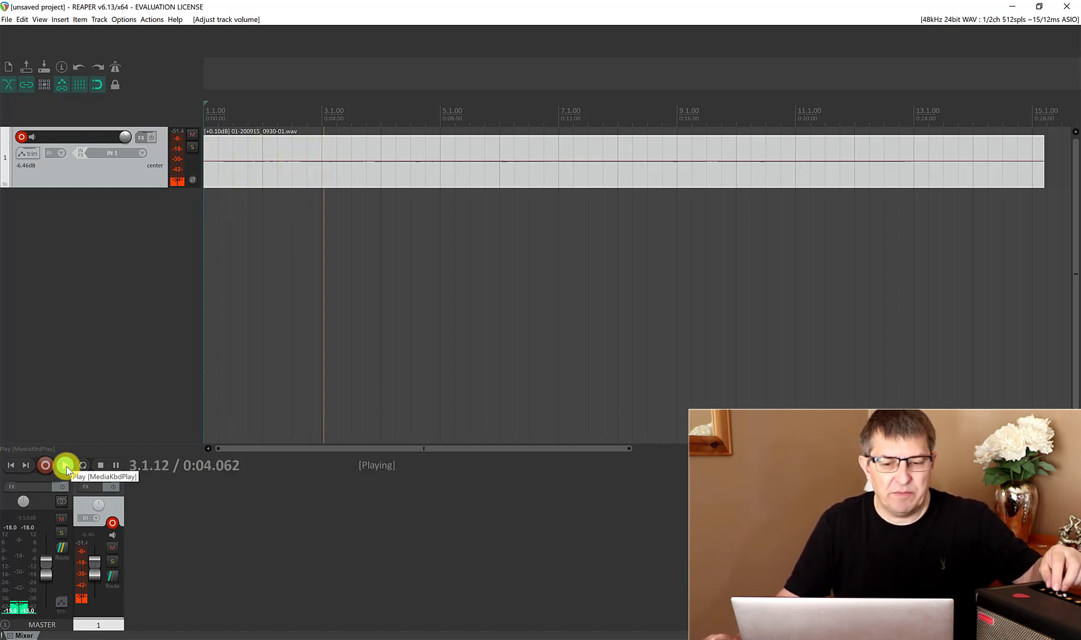
{"action": "left_click_drag", "start_coordinate": [45, 570], "coordinate": [92, 559]}
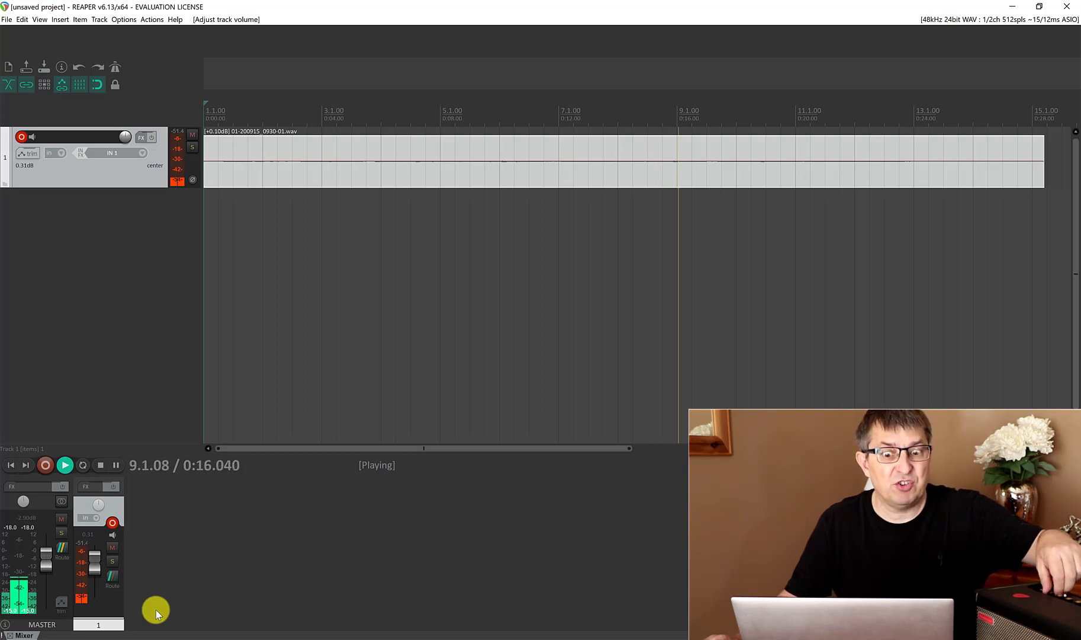
{"action": "left_click_drag", "start_coordinate": [46, 558], "coordinate": [45, 534]}
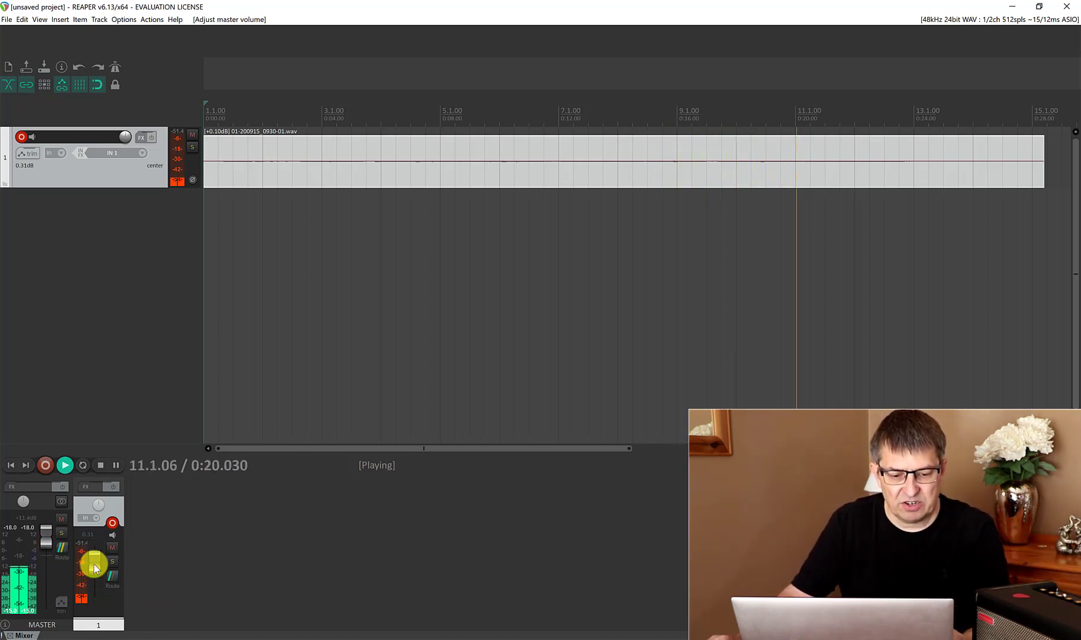
{"action": "mouse_move", "coordinate": [92, 563]}
{"action": "left_mouse_down"}
{"action": "mouse_move", "coordinate": [93, 547]}
{"action": "mouse_move", "coordinate": [95, 572]}
{"action": "left_mouse_up"}
{"action": "left_click_drag", "start_coordinate": [43, 535], "coordinate": [48, 547]}
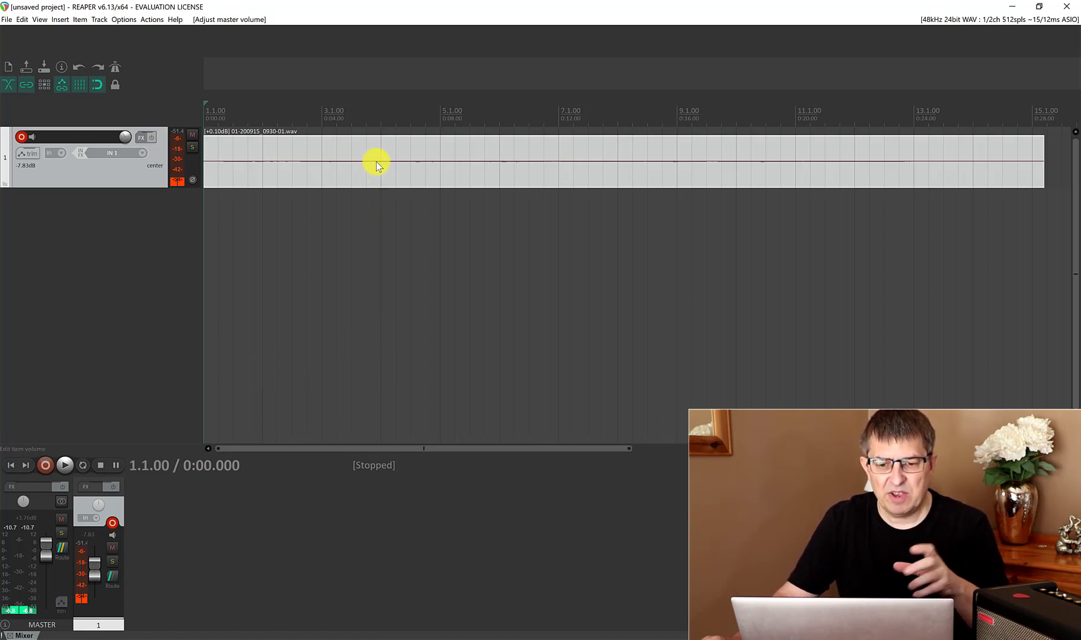
Raise the clip's item volume to +16.1 dB so its waveform is larger
{"action": "left_click", "coordinate": [123, 19]}
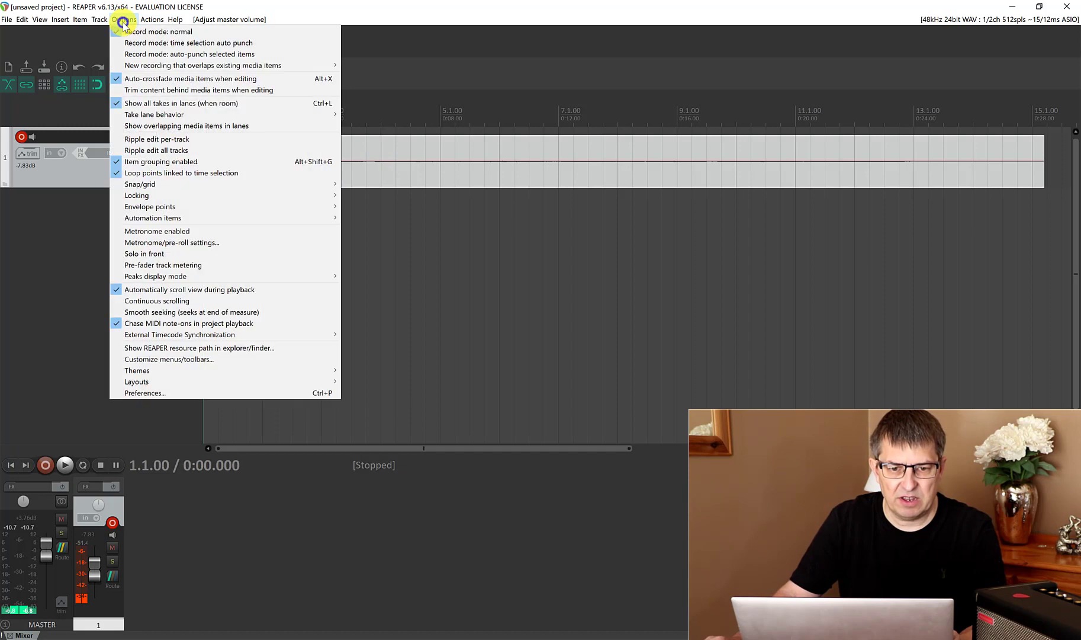
{"action": "left_click", "coordinate": [145, 393]}
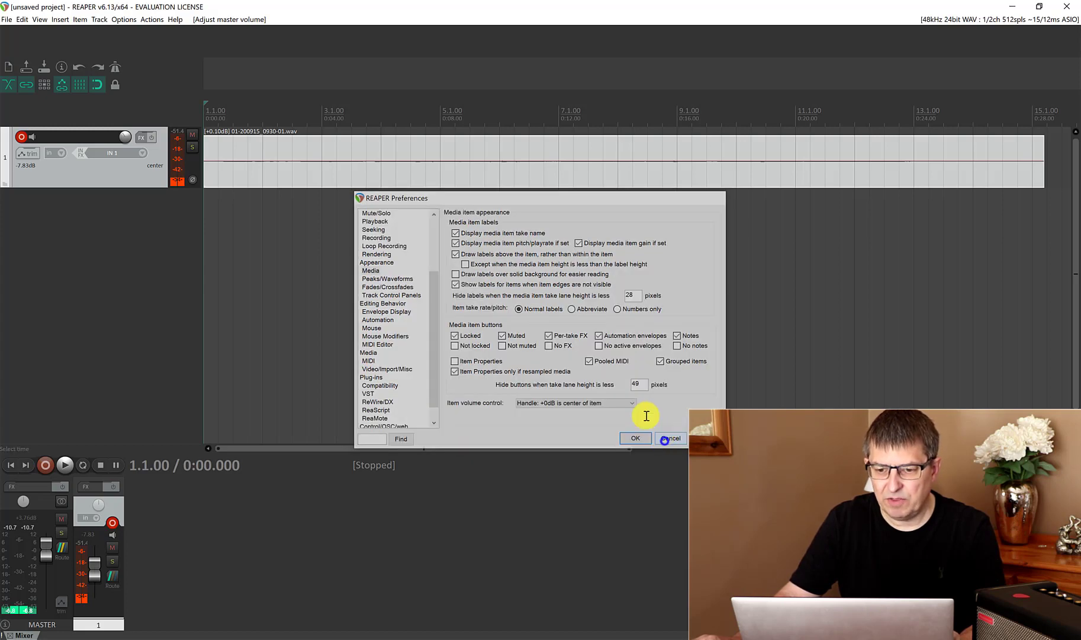
{"action": "left_click", "coordinate": [672, 439]}
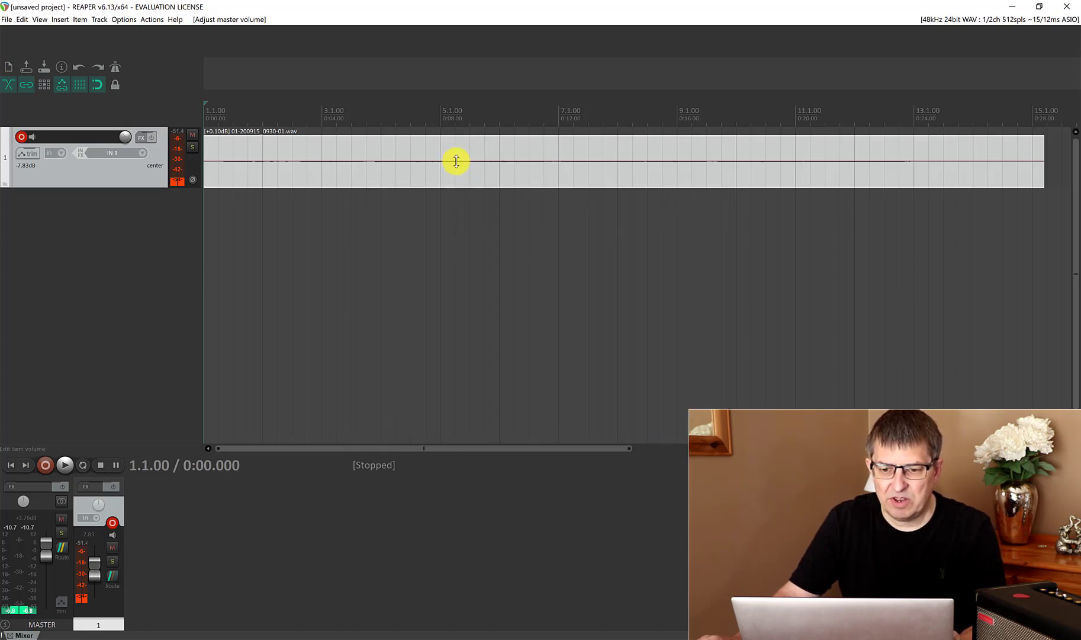
{"action": "left_click_drag", "start_coordinate": [456, 160], "coordinate": [450, 30]}
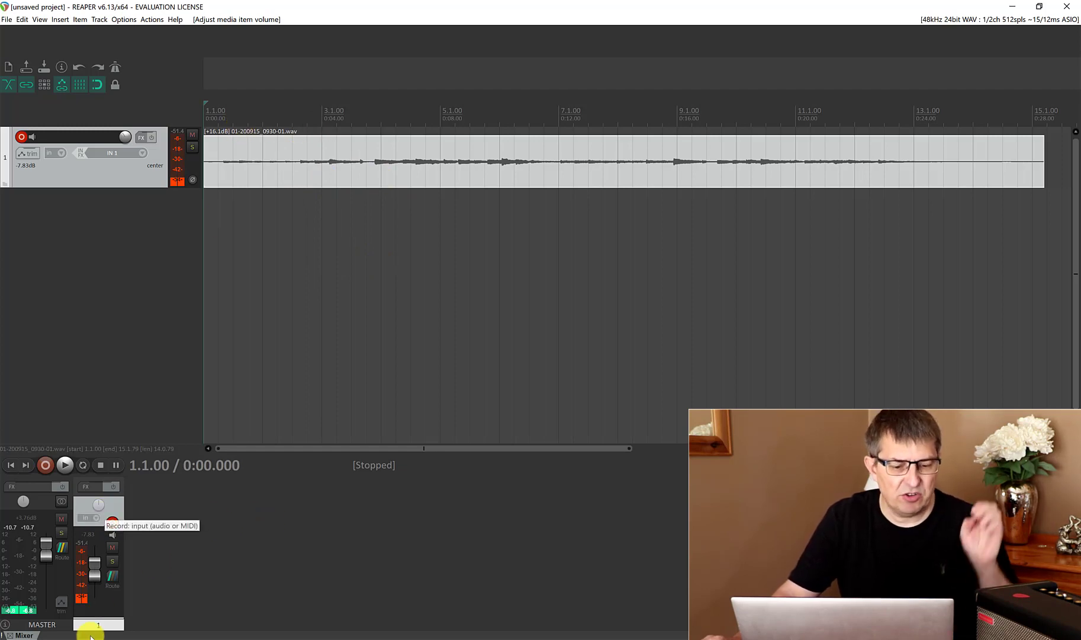
Play the take while balancing faders: Track 1 at -20.02 dB, master around +2.3 dB
{"action": "left_click_drag", "start_coordinate": [43, 547], "coordinate": [41, 589]}
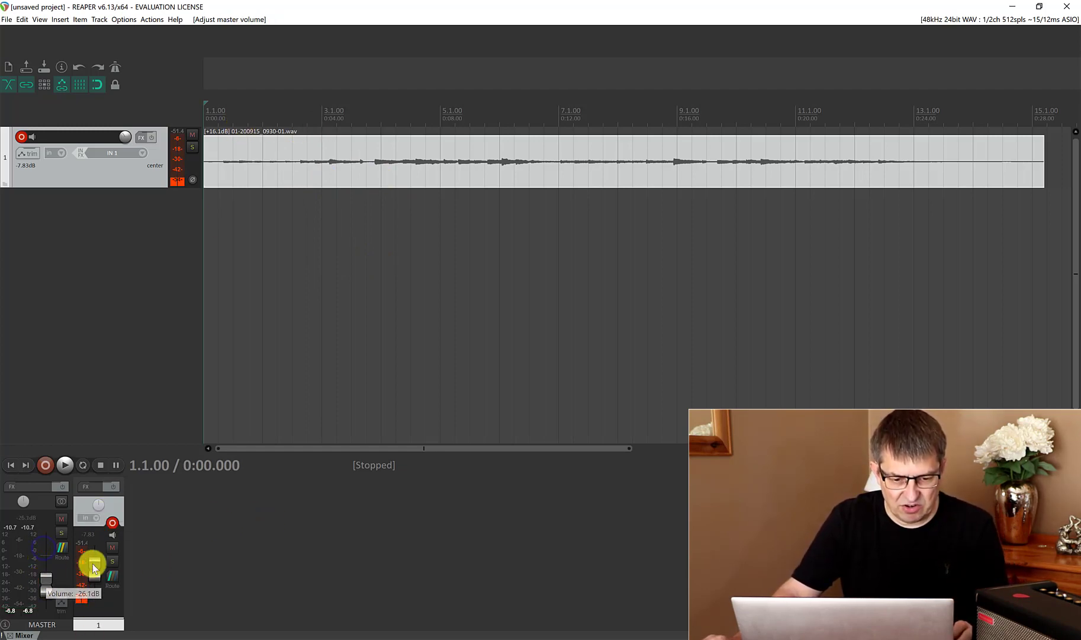
{"action": "left_click_drag", "start_coordinate": [97, 566], "coordinate": [96, 574]}
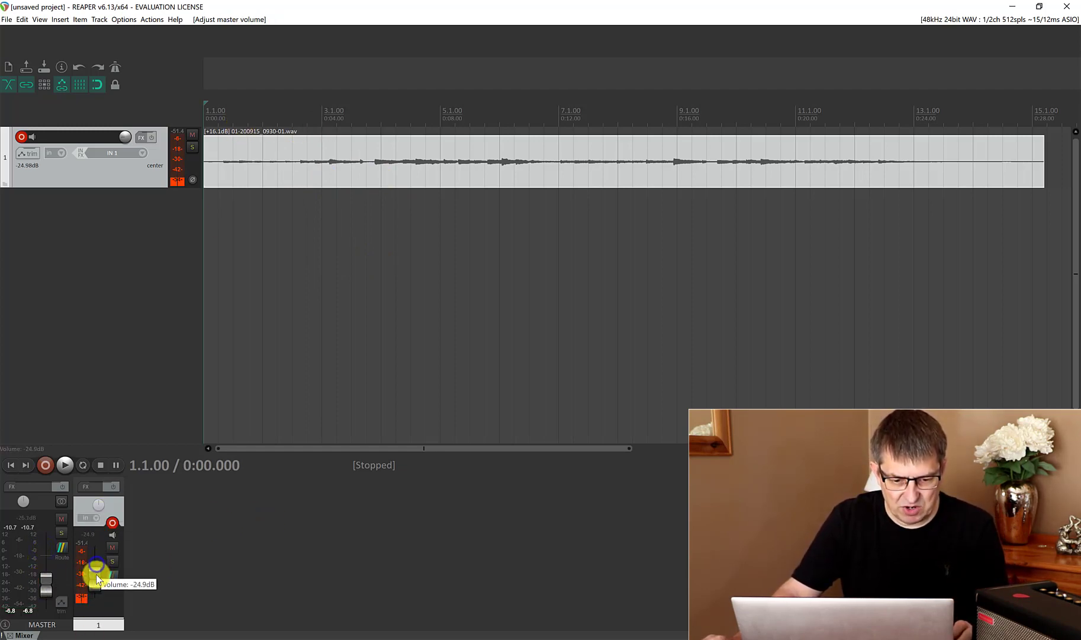
{"action": "left_click", "coordinate": [65, 467]}
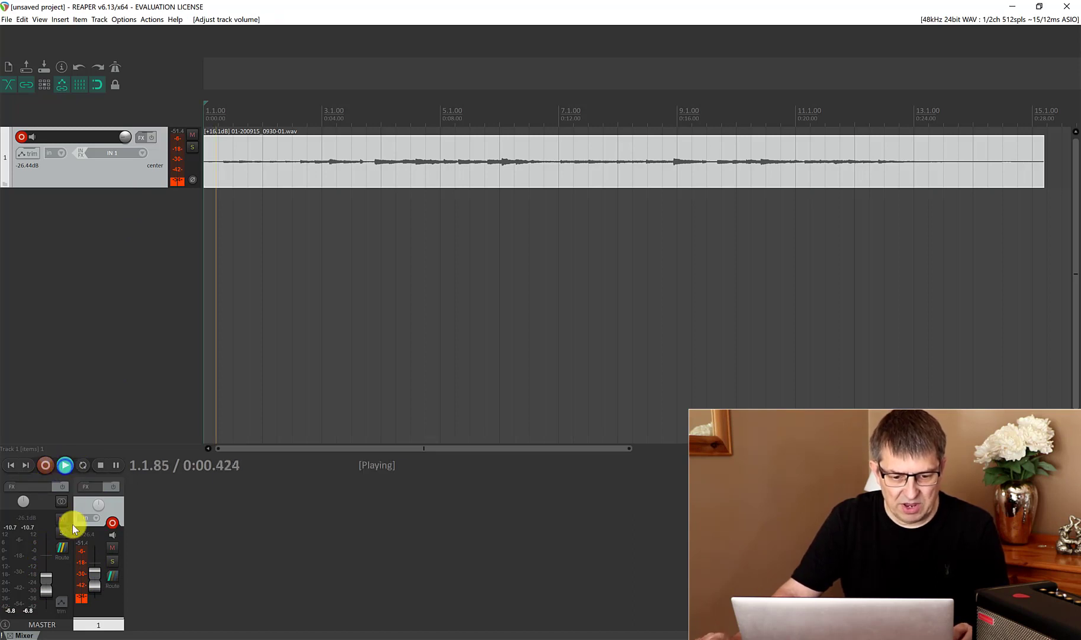
{"action": "left_click_drag", "start_coordinate": [45, 585], "coordinate": [48, 533]}
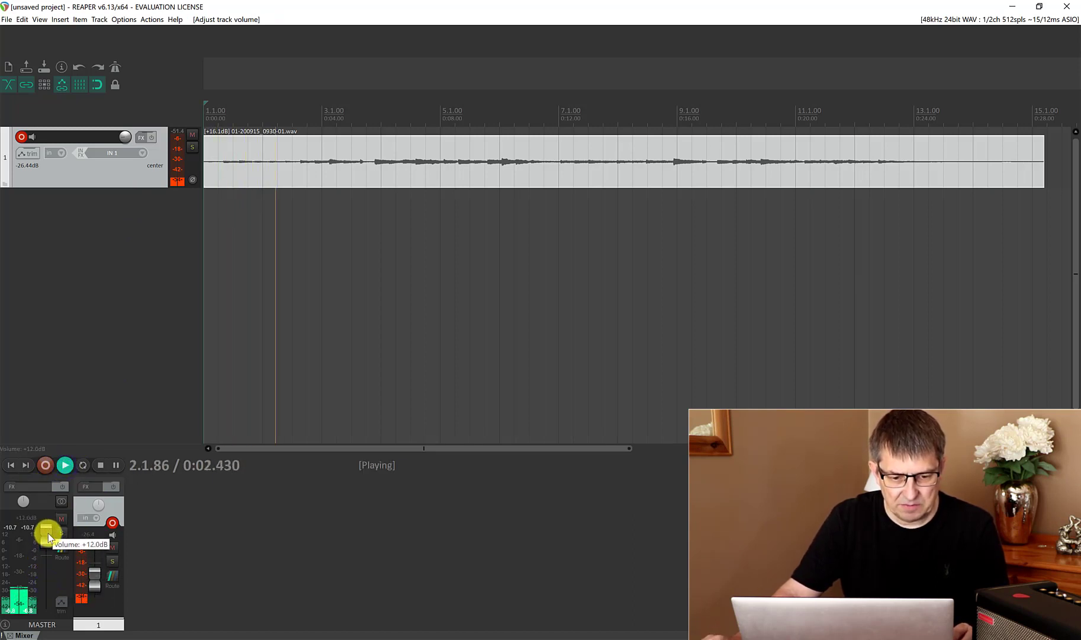
{"action": "mouse_move", "coordinate": [95, 584]}
{"action": "left_mouse_down"}
{"action": "mouse_move", "coordinate": [97, 557]}
{"action": "mouse_move", "coordinate": [96, 582]}
{"action": "left_mouse_up"}
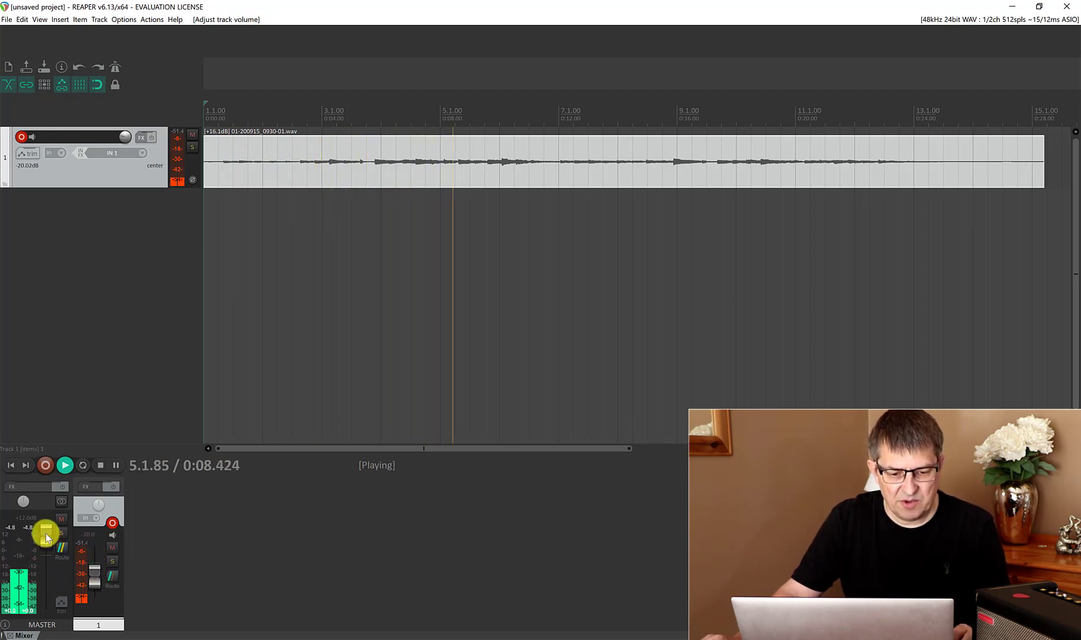
{"action": "left_click_drag", "start_coordinate": [46, 533], "coordinate": [48, 563]}
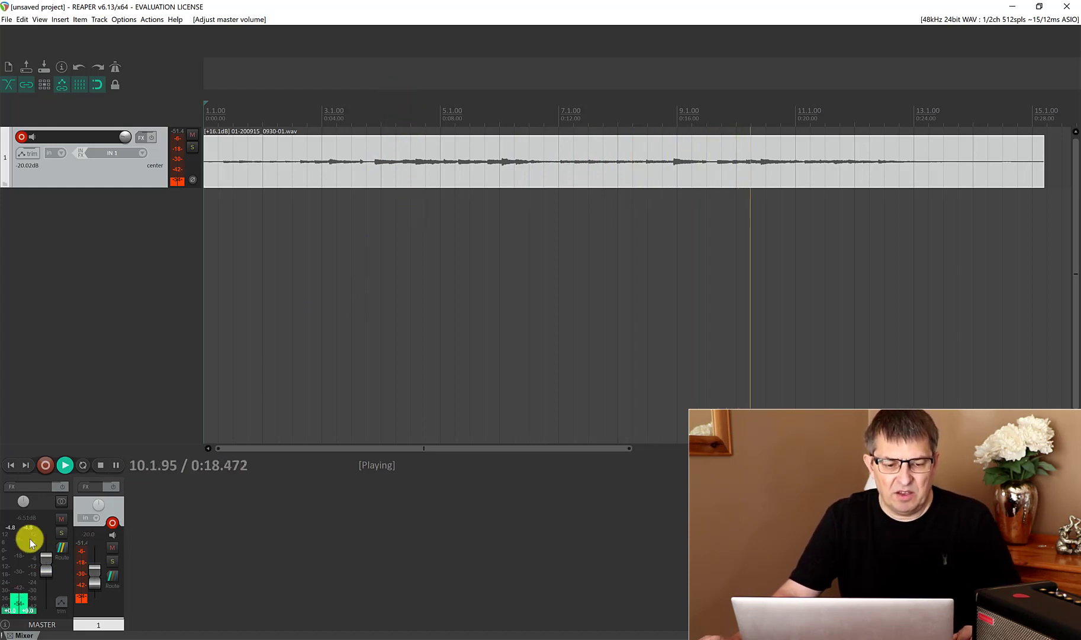
{"action": "left_click_drag", "start_coordinate": [47, 559], "coordinate": [81, 574]}
Raise Track 1's fader to about -11.8 dB with the mouse wheel during playback
{"action": "scroll", "coordinate": [93, 573], "scroll_direction": "up", "scroll_amount": 8}
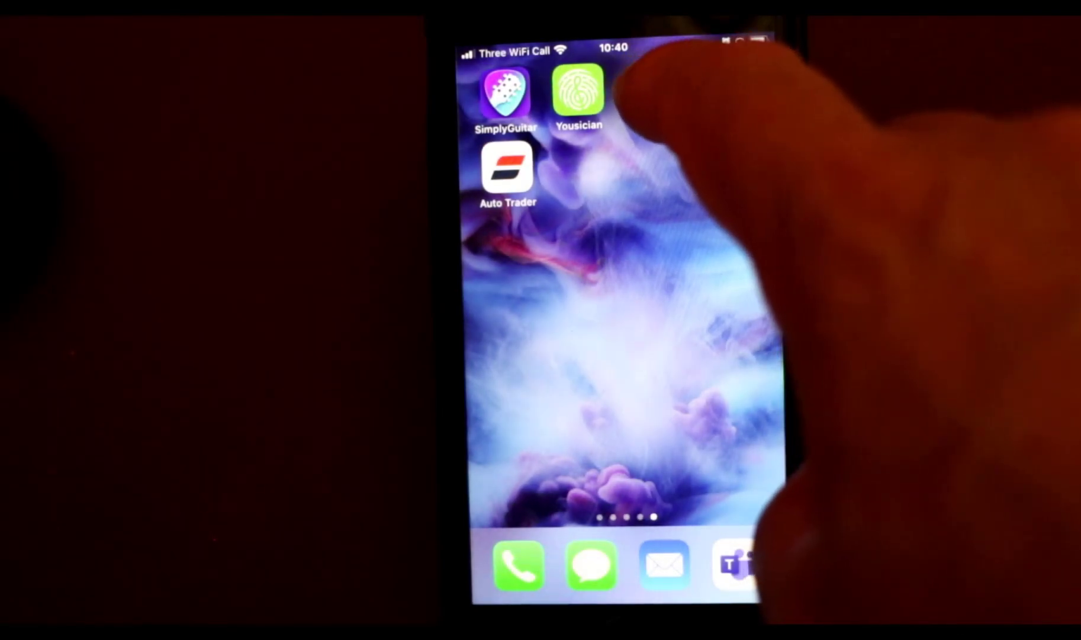
Connect the Spark app to the amp and view hardware settings: Spark 40 BLE, firmware 1.2.3.37
{"action": "left_click", "coordinate": [648, 92]}
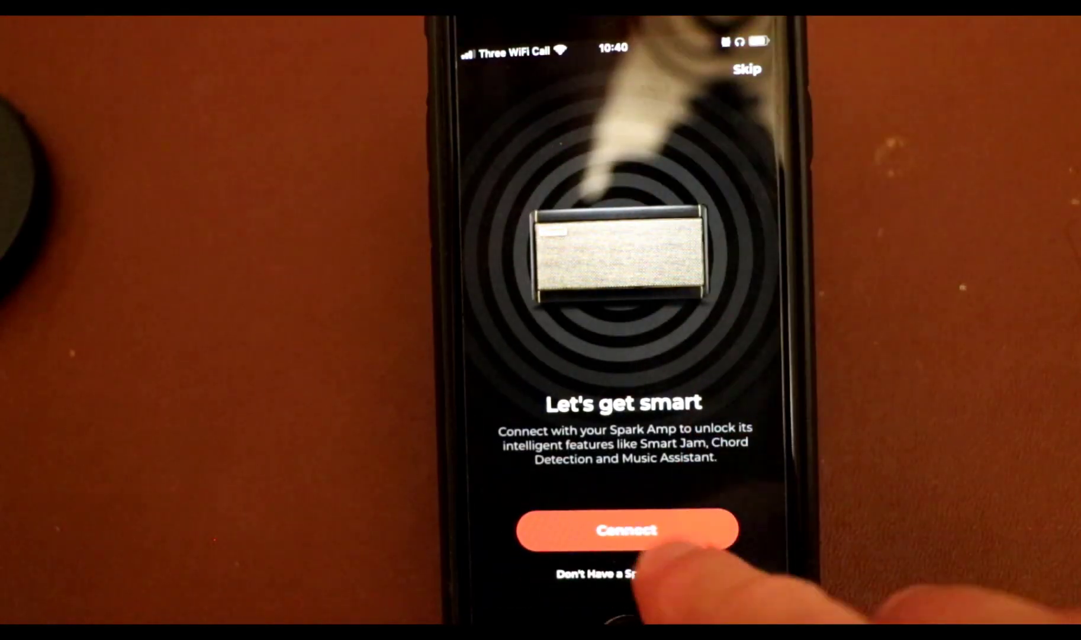
{"action": "left_click", "coordinate": [628, 529]}
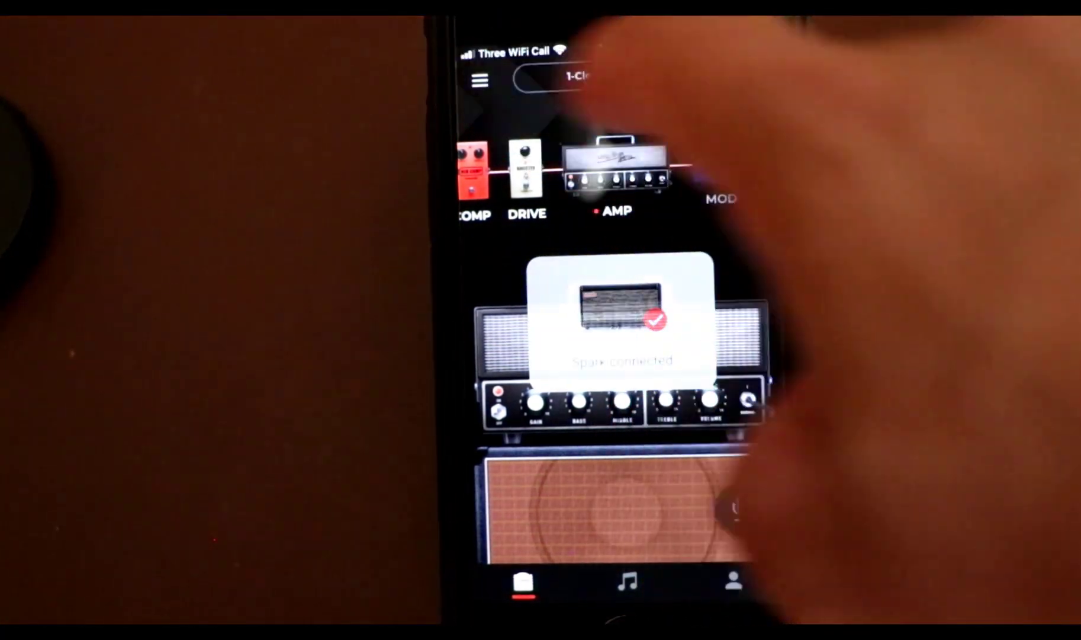
{"action": "left_click", "coordinate": [480, 80]}
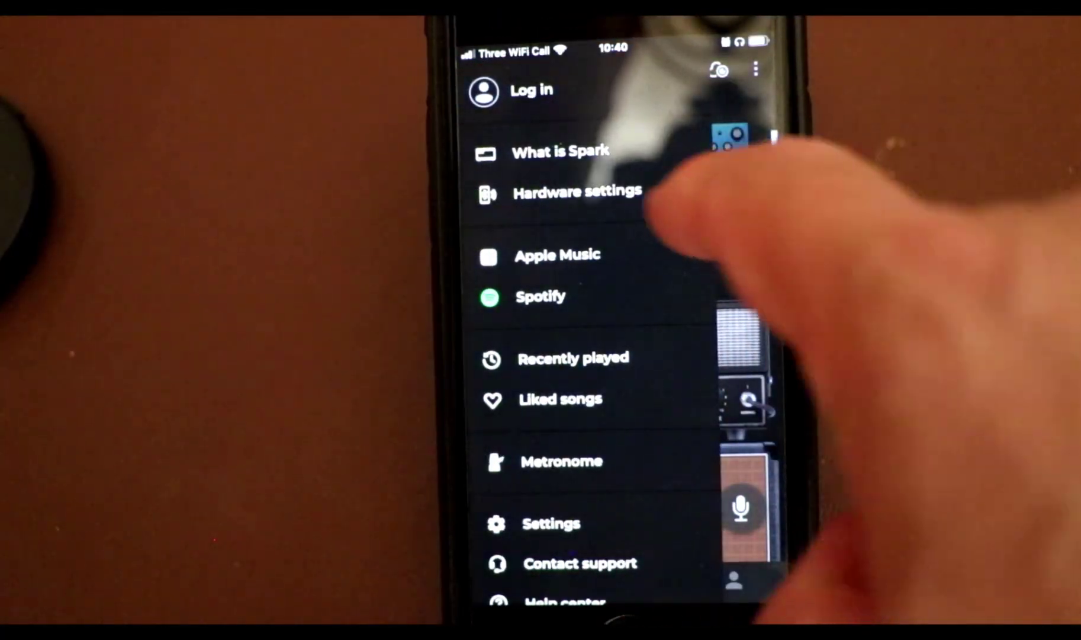
{"action": "left_click", "coordinate": [578, 192]}
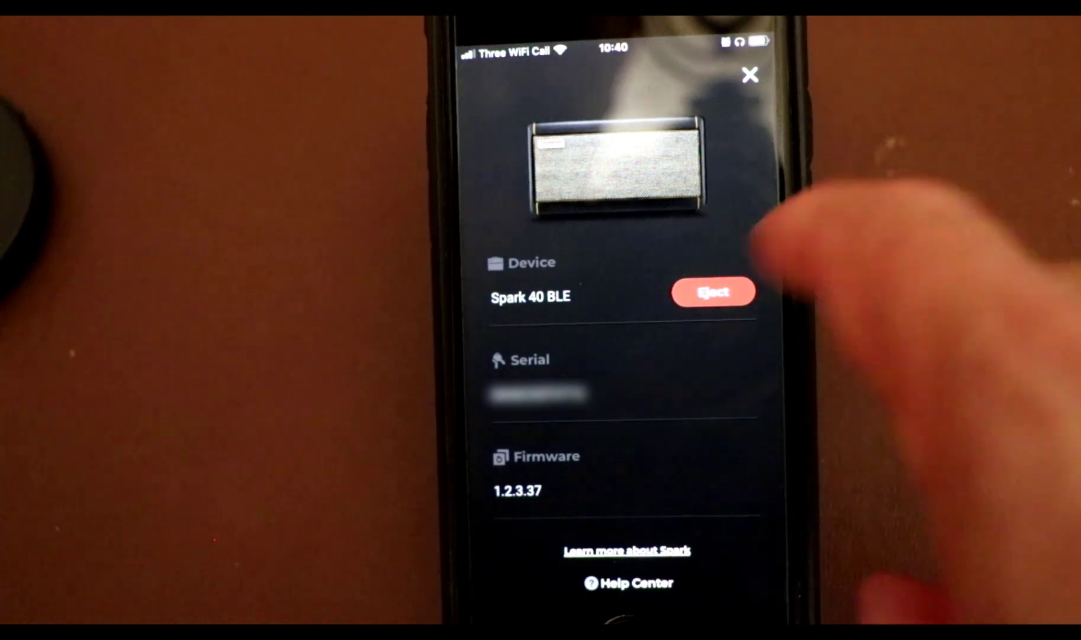